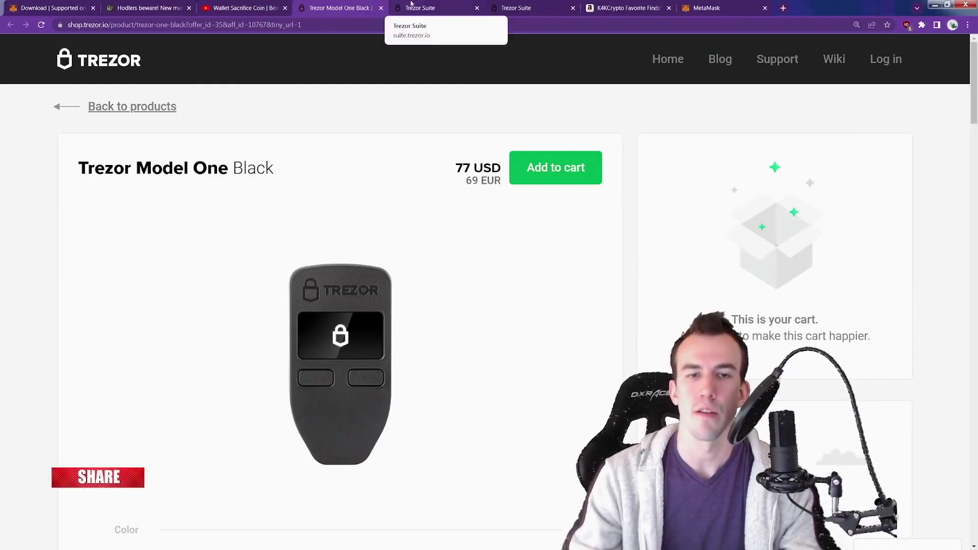
# Switch to the Trezor Suite tab and keep Windows selected on the Trezor Bridge 2.0.27 page
pyautogui.click(417, 7)
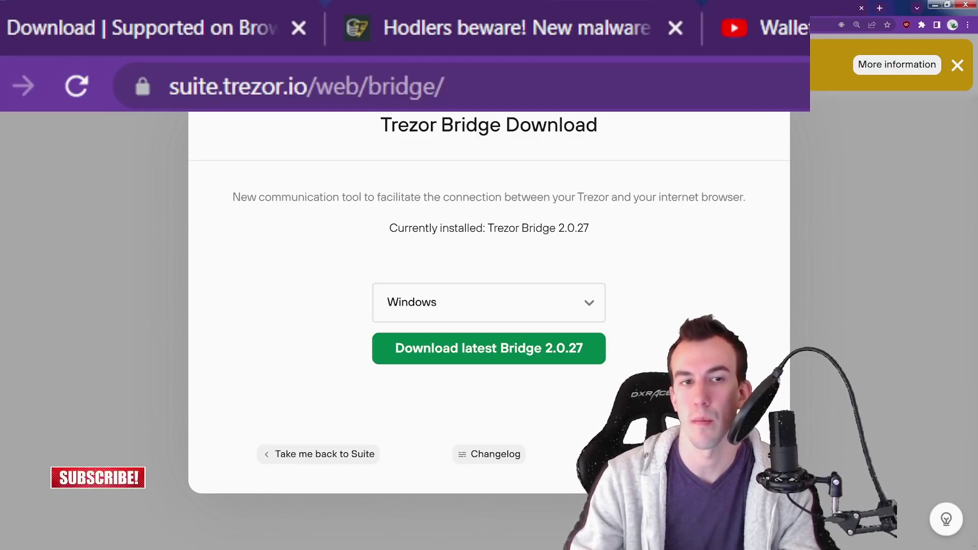
pyautogui.click(605, 305)
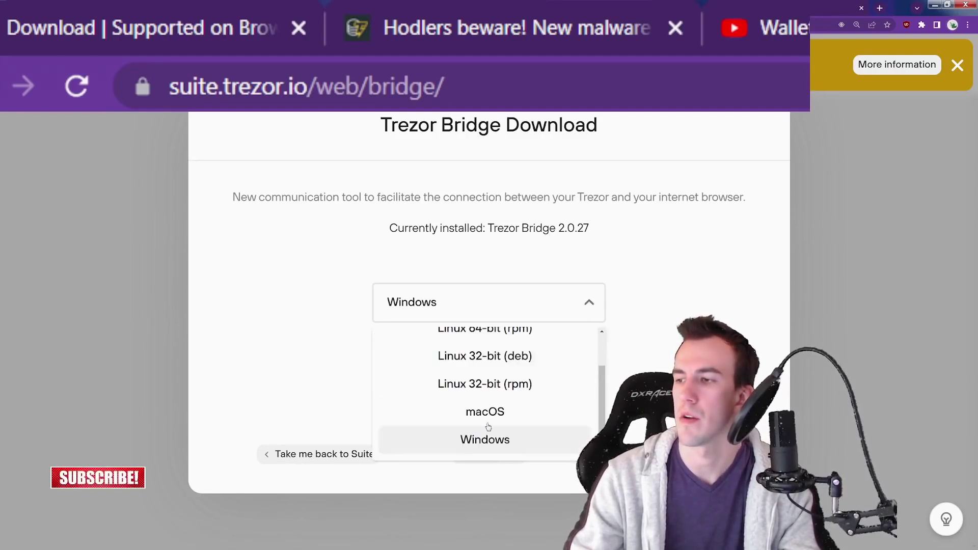
pyautogui.scroll(2, 470, 406)
pyautogui.click(674, 301)
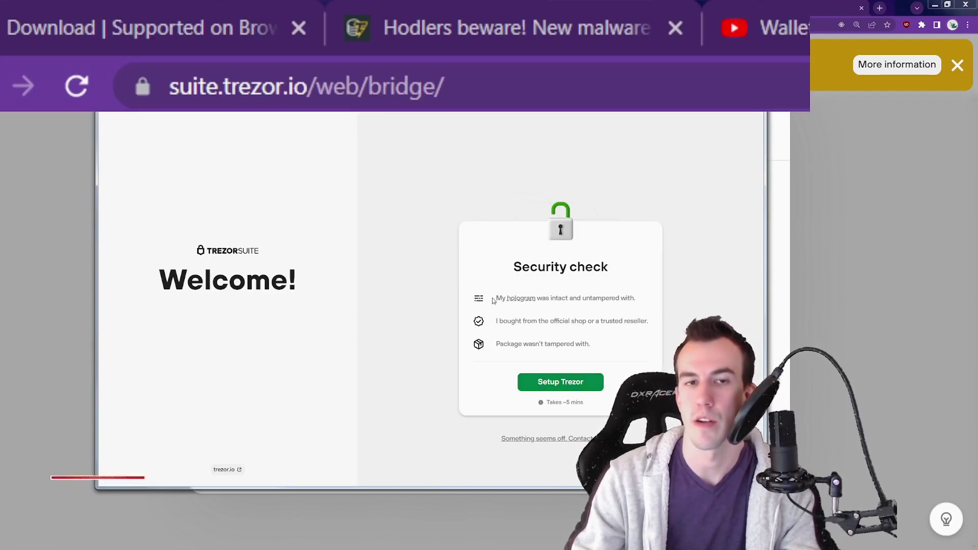
# Start Trezor setup from the Security check card and move past firmware to the wallet step
pyautogui.moveTo(513, 301)
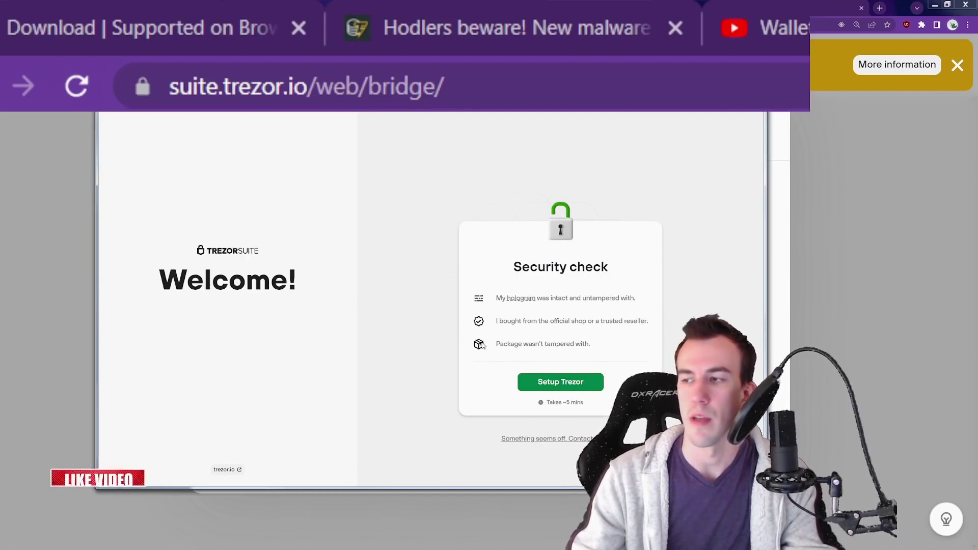
pyautogui.click(555, 387)
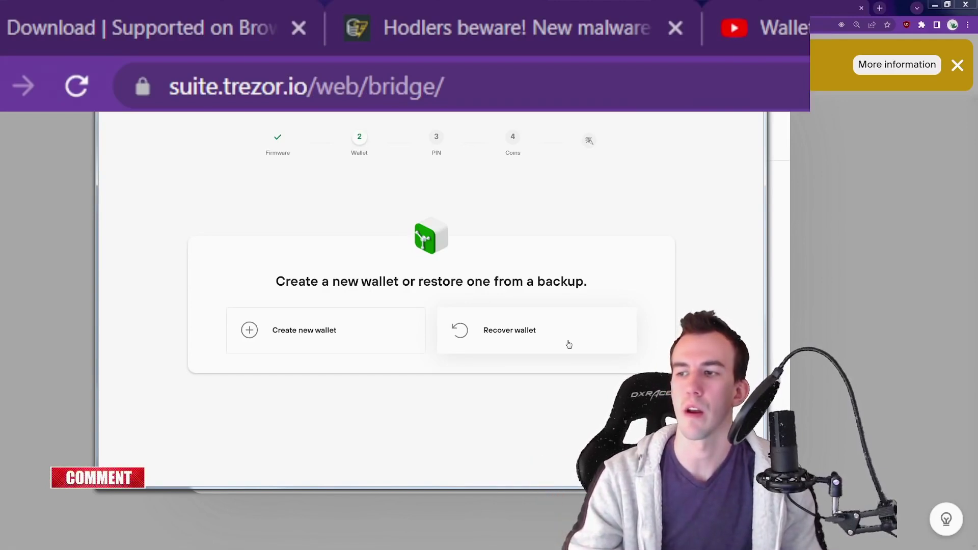
# Choose to recover a wallet from a 12-word recovery seed
pyautogui.click(569, 345)
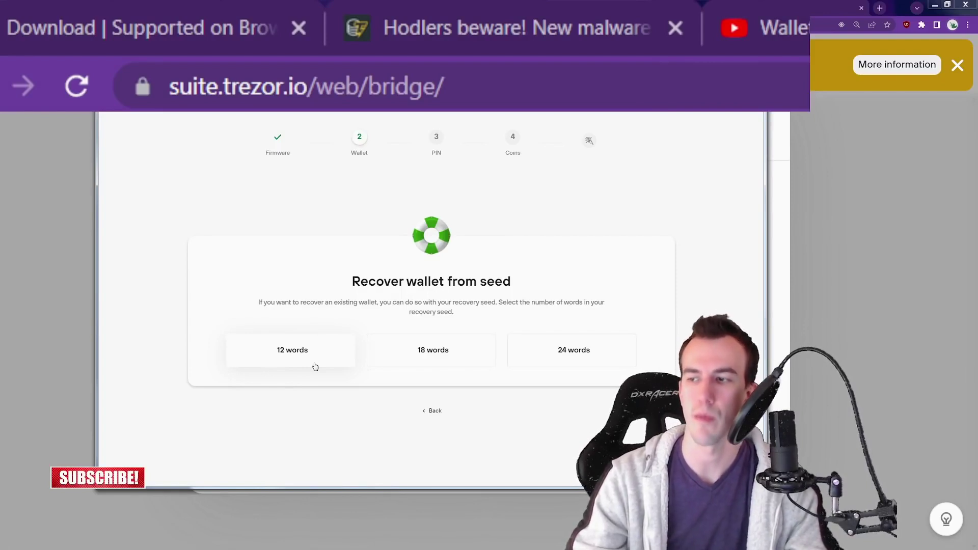
pyautogui.click(315, 366)
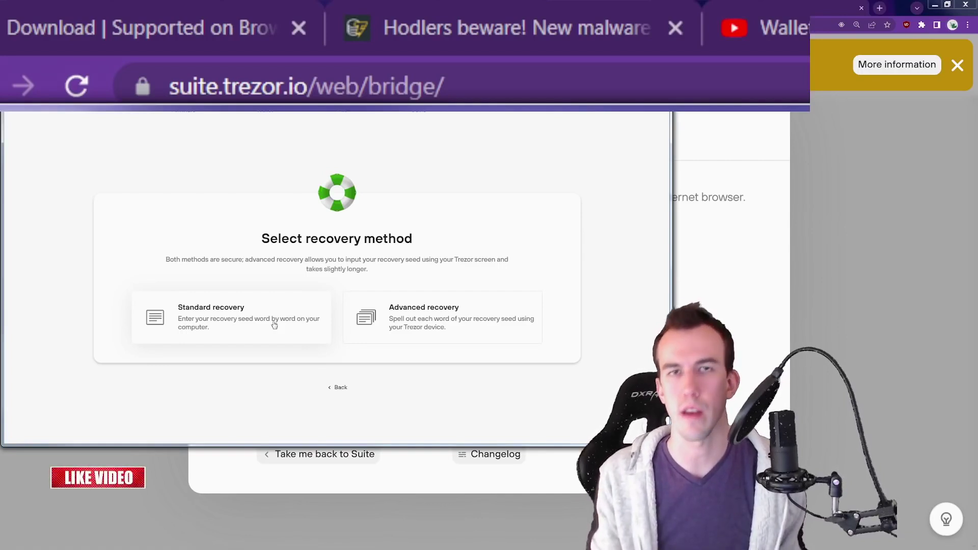
# Choose advanced recovery and enter the seed words on the Trezor until Set a PIN appears
pyautogui.click(453, 321)
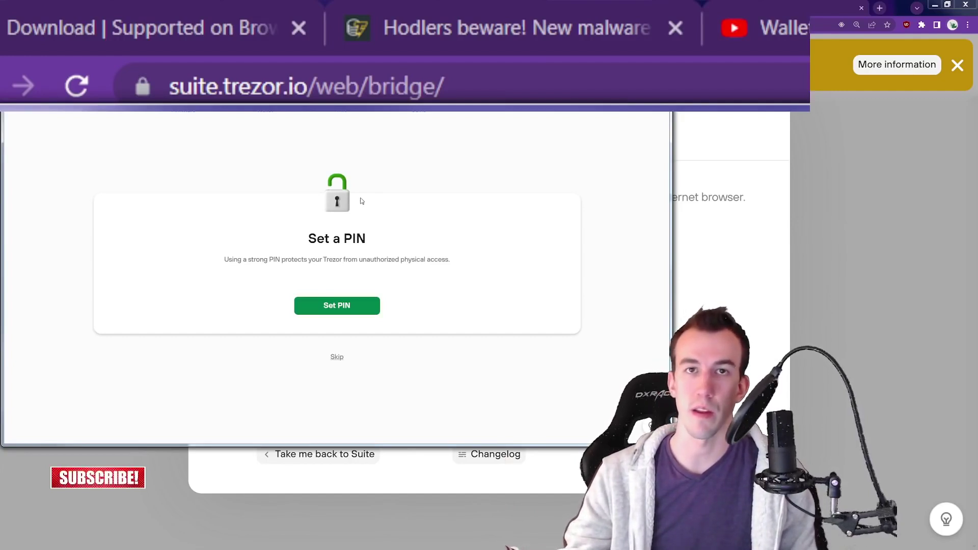
# Set a new Trezor PIN by entering its digits on the keypad
pyautogui.click(378, 307)
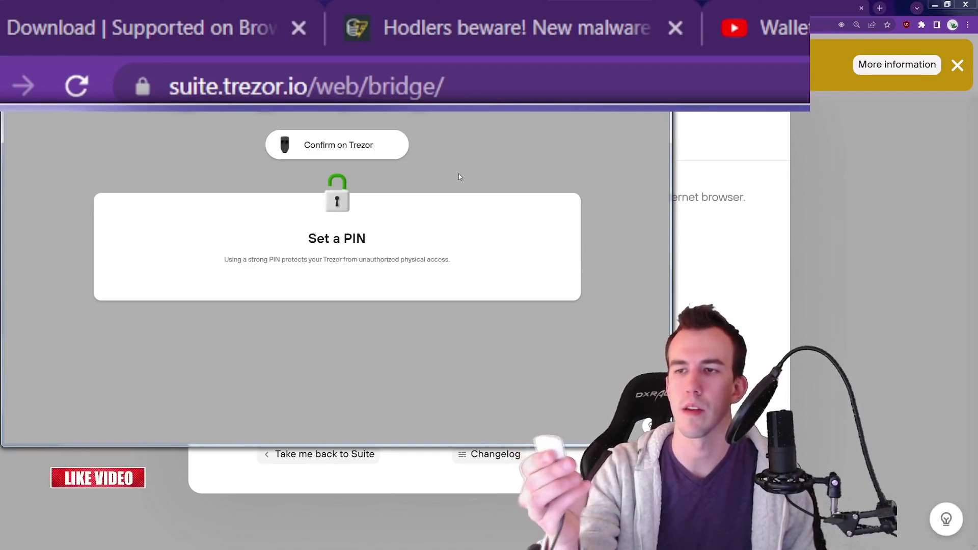
pyautogui.click(474, 362)
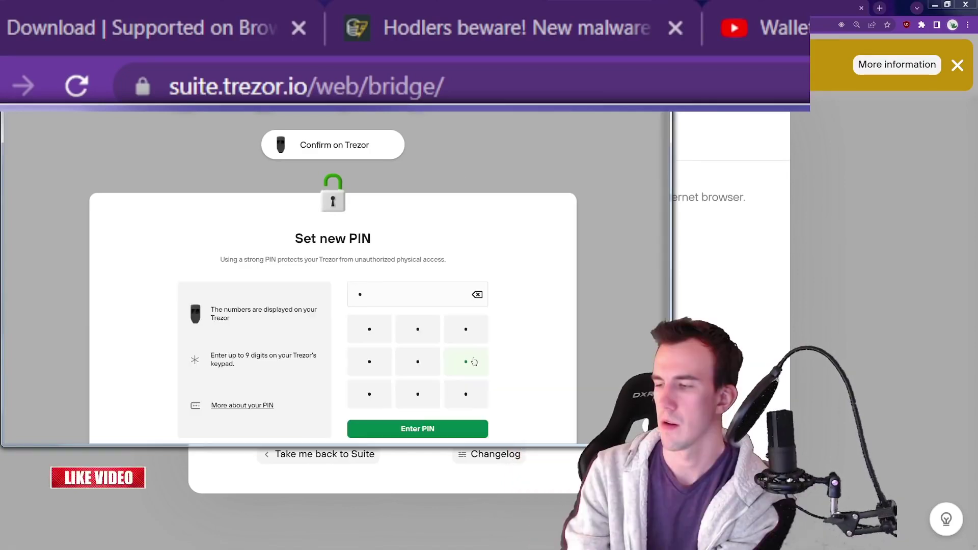
pyautogui.click(474, 362)
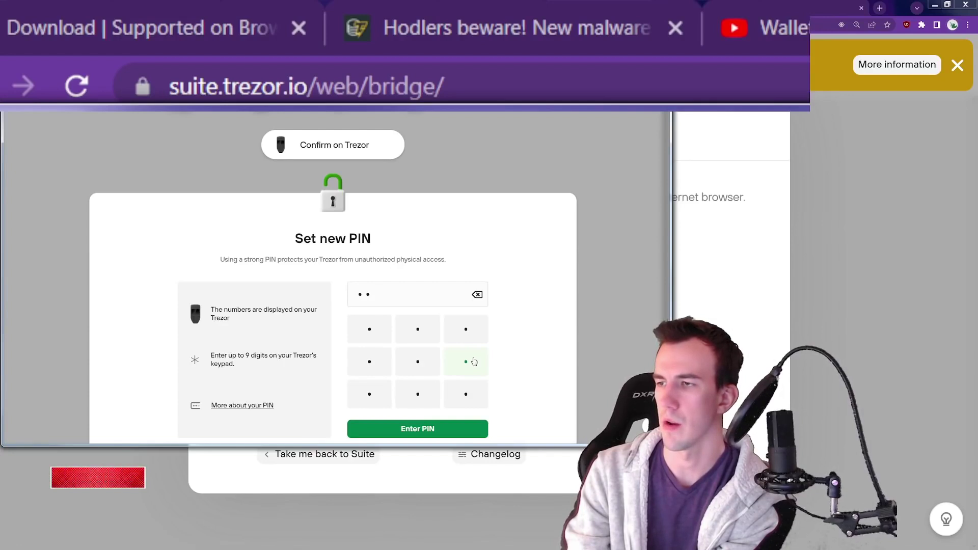
pyautogui.click(473, 362)
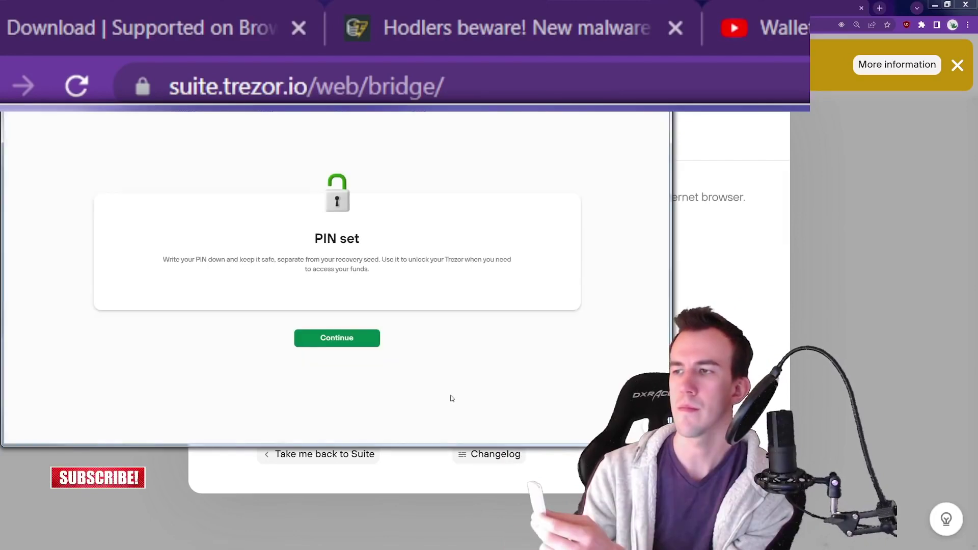
# Deactivate Bitcoin so only Ethereum stays active, then complete the device setup
pyautogui.click(334, 339)
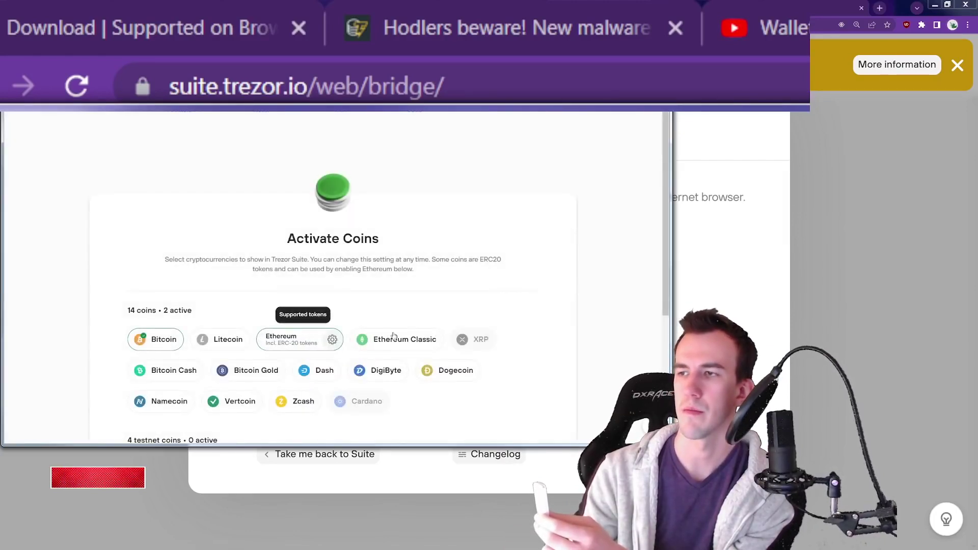
pyautogui.scroll(-1, 543, 251)
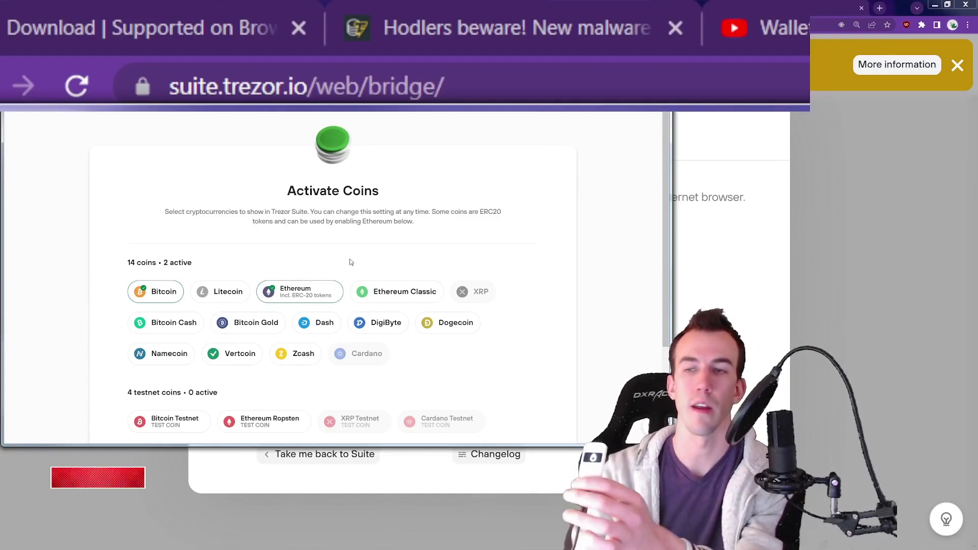
pyautogui.click(146, 300)
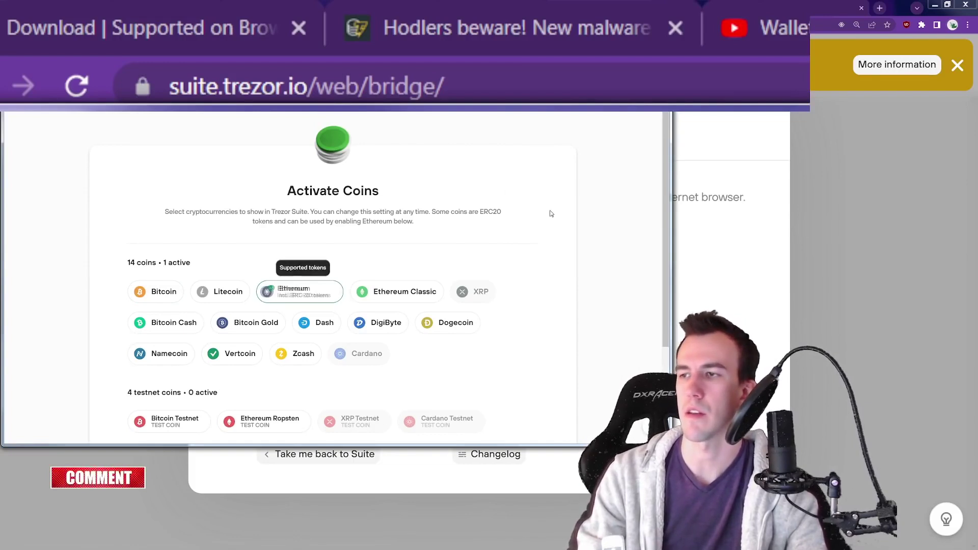
pyautogui.scroll(-3, 522, 229)
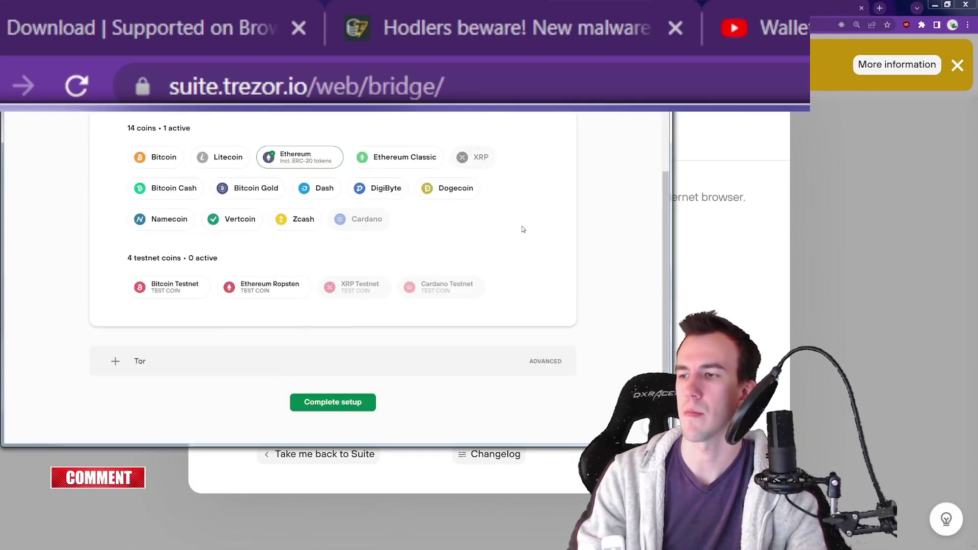
pyautogui.click(359, 403)
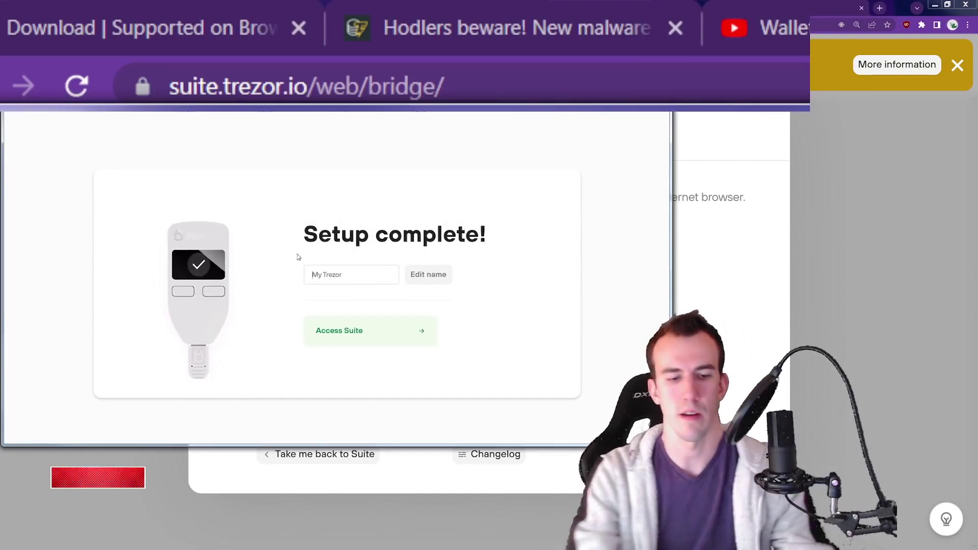
# Erase the typed device name 'K4' to keep the default, then access the Suite
pyautogui.write('K4K')
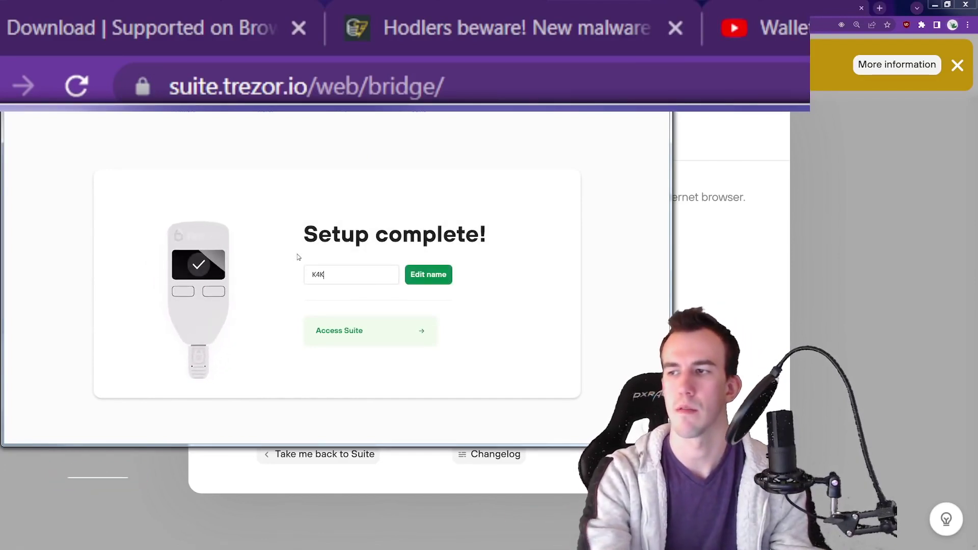
pyautogui.press('BackSpace')
pyautogui.press('BackSpace')
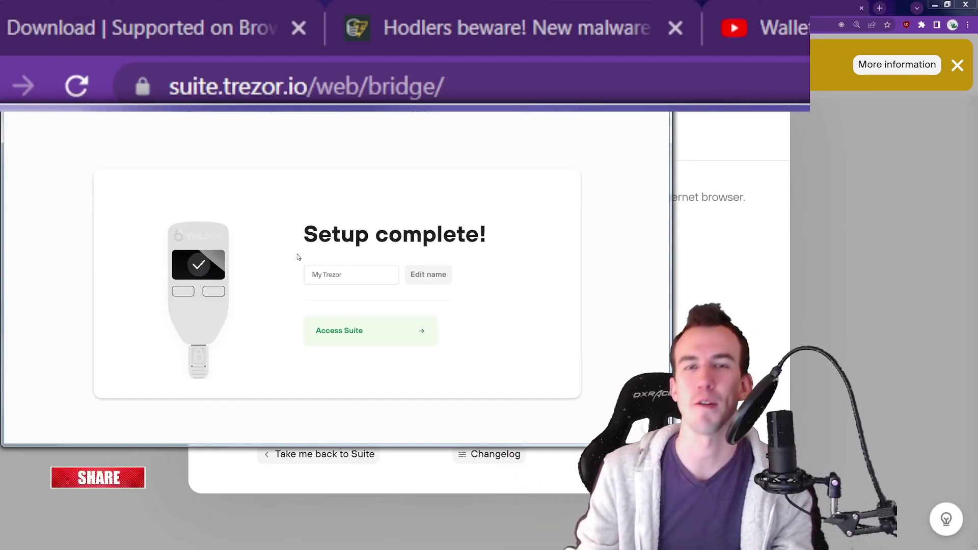
pyautogui.click(412, 340)
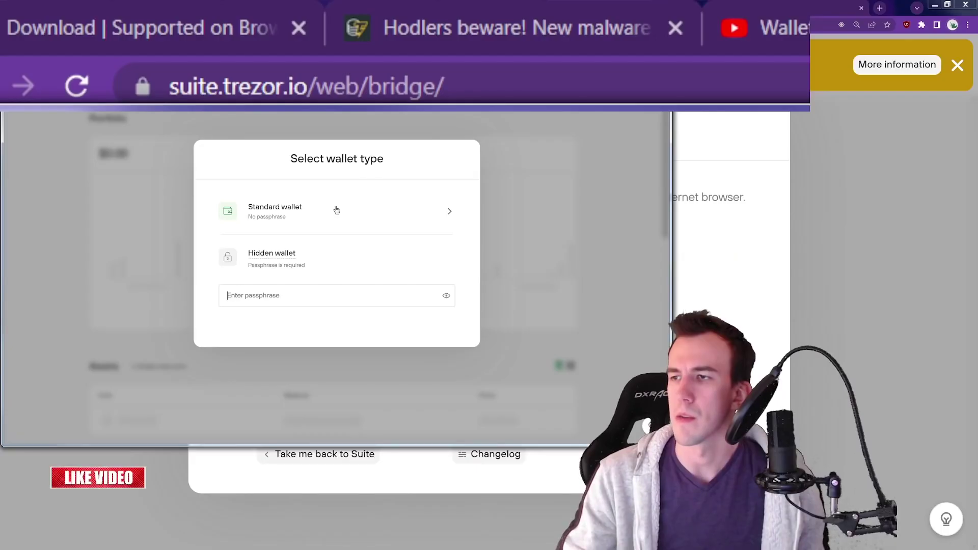
# Open the standard wallet's portfolio and switch MetaMask to Account 1 with 0 ETH
pyautogui.click(336, 210)
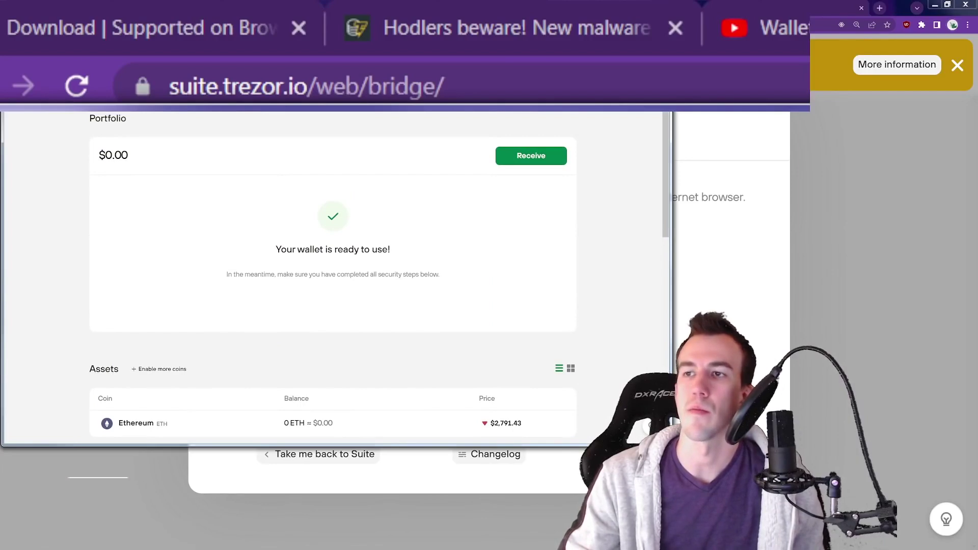
pyautogui.moveTo(172, 39); pyautogui.dragTo(246, 147)
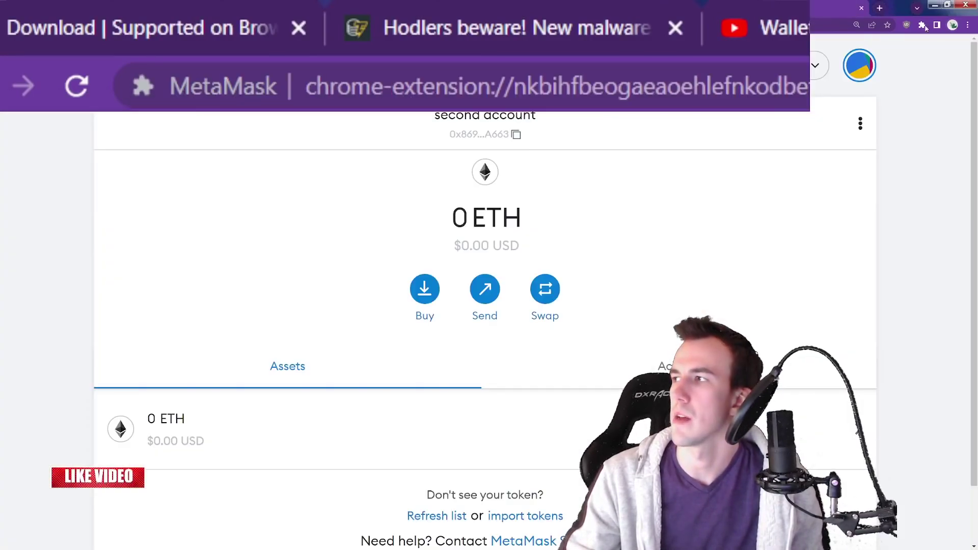
pyautogui.click(857, 76)
pyautogui.click(675, 158)
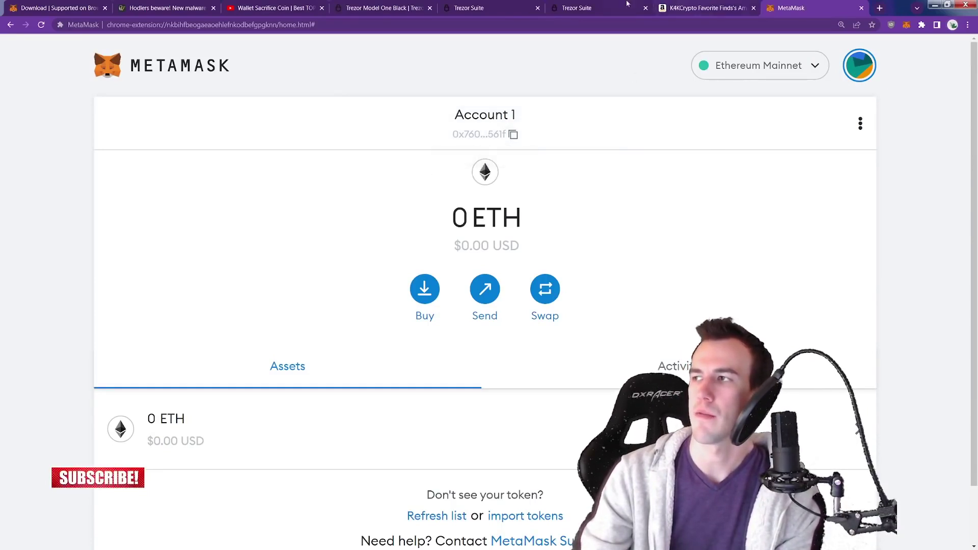
# Reveal the full Ethereum #1 receiving address in Trezor Suite's receive panel
pyautogui.click(579, 7)
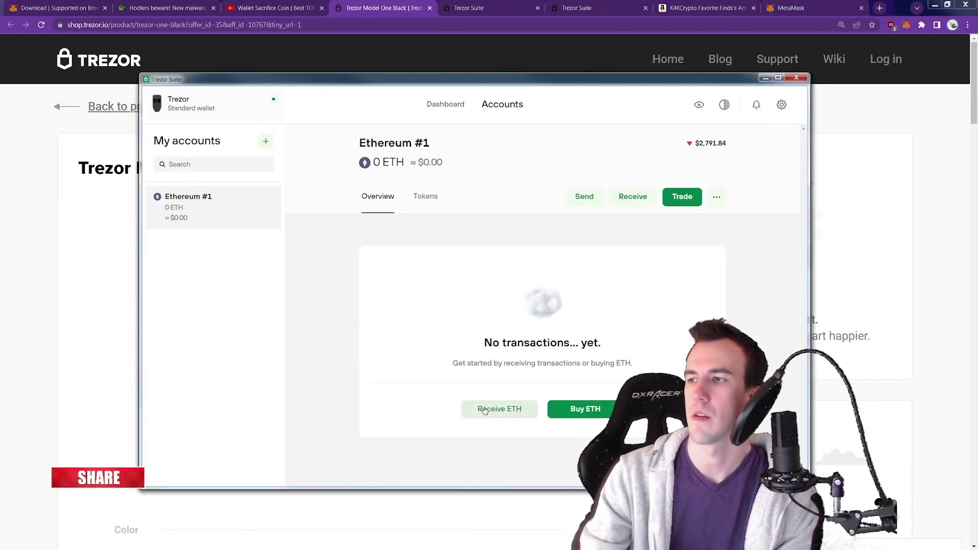
pyautogui.click(484, 411)
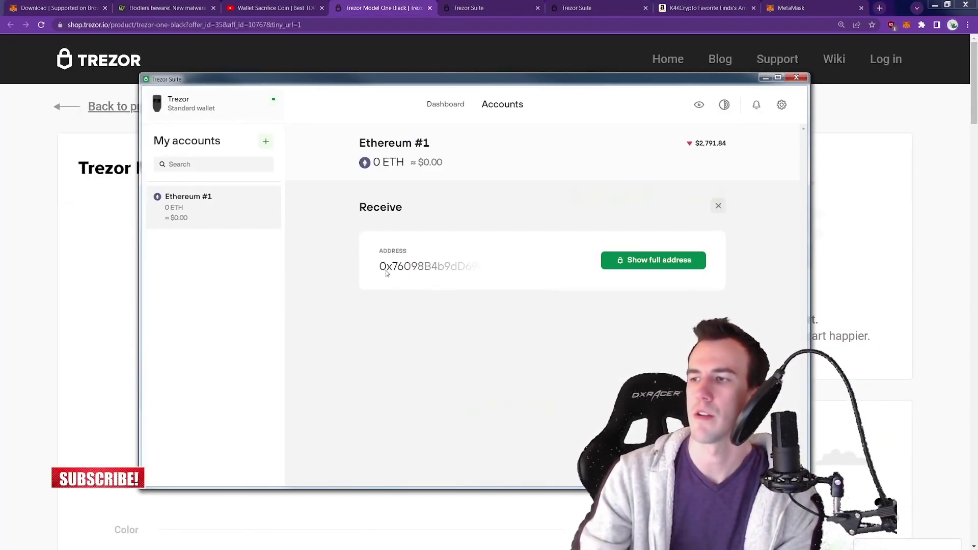
pyautogui.click(626, 263)
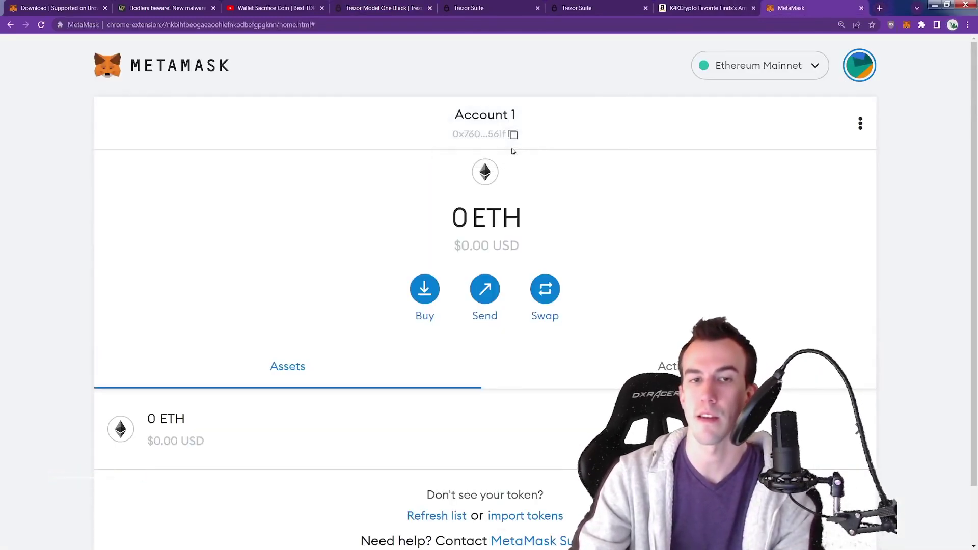
# Remove the MetaMask extension from Chrome and reload the metamask.io download page
pyautogui.rightClick(907, 26)
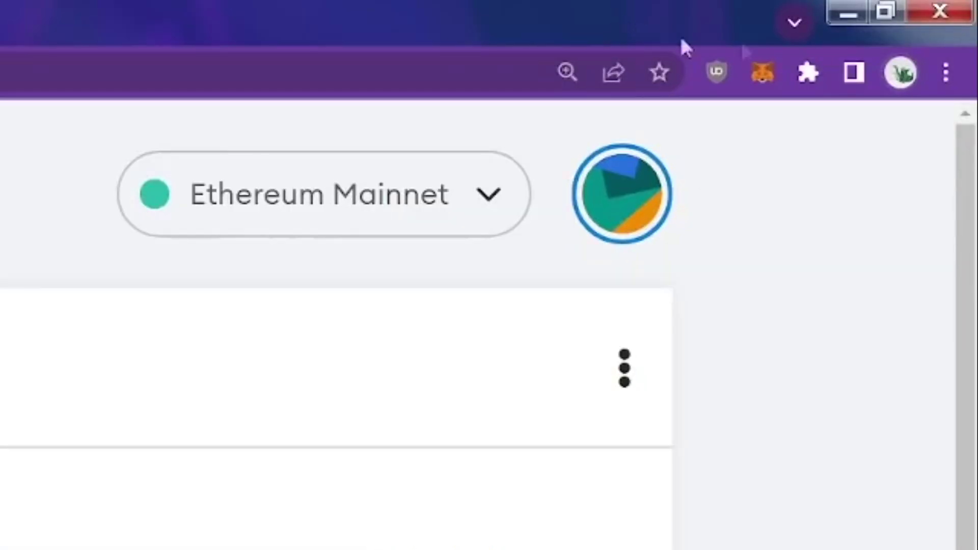
pyautogui.rightClick(905, 29)
pyautogui.click(772, 200)
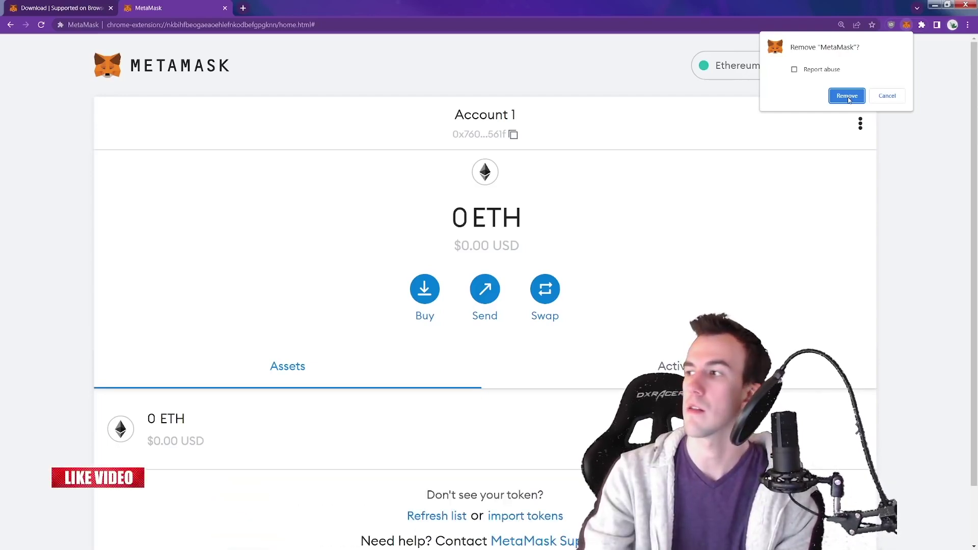
pyautogui.click(847, 97)
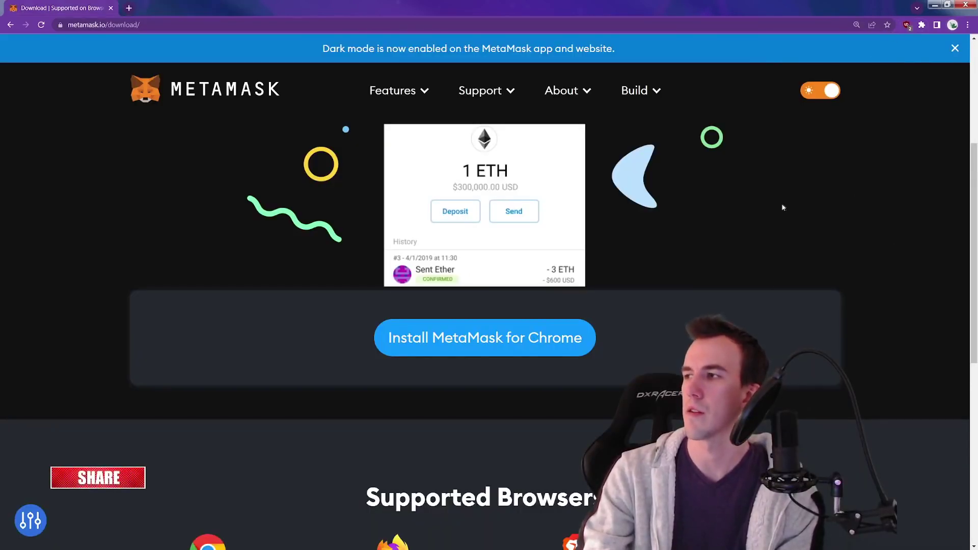
pyautogui.press('F5')
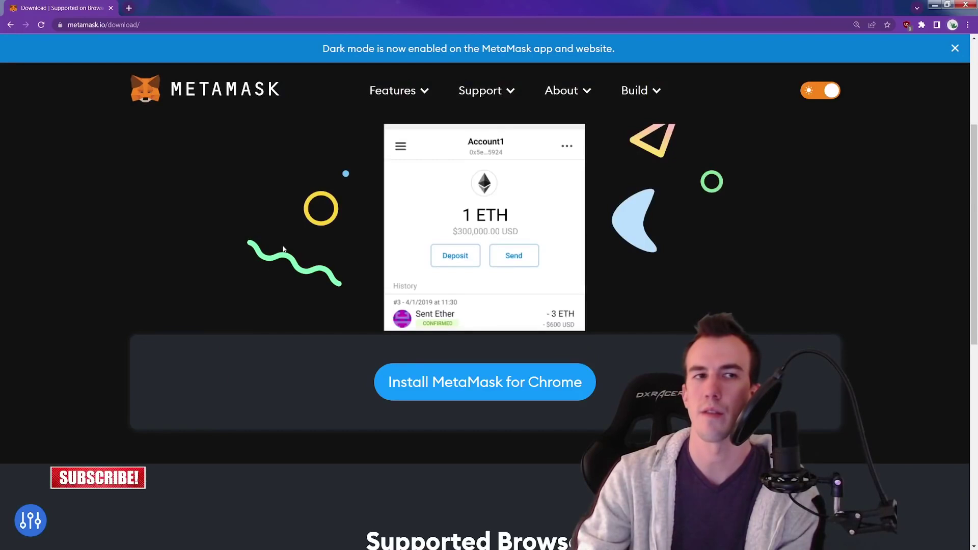
# Add MetaMask to Chrome from its Web Store listing and start its setup
pyautogui.click(483, 390)
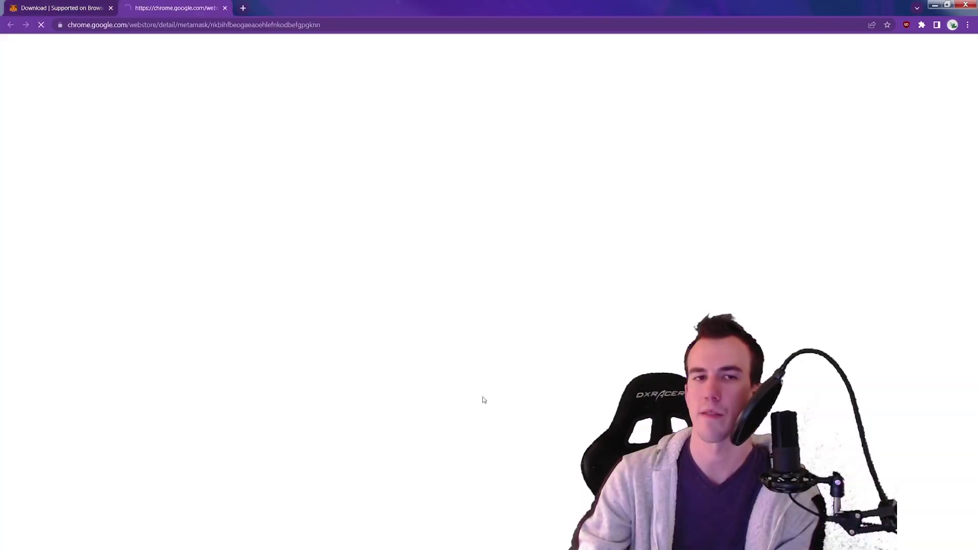
pyautogui.click(688, 117)
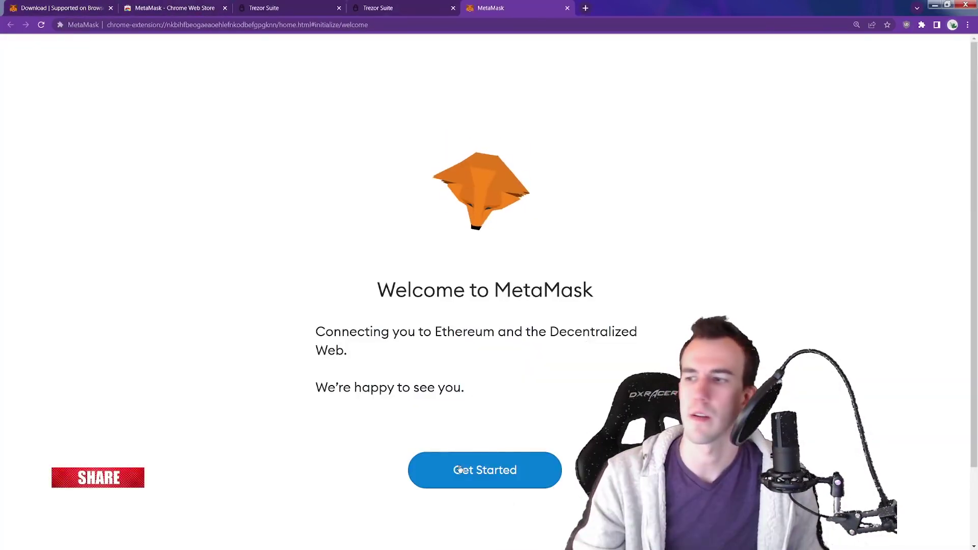
pyautogui.click(464, 469)
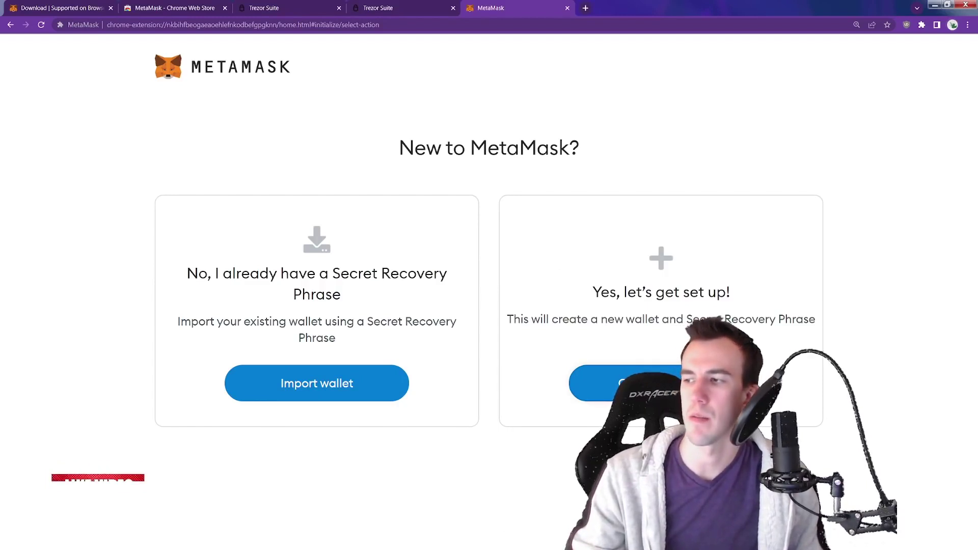
# Create a new MetaMask wallet protected by a password and reveal its Secret Recovery Phrase
pyautogui.click(612, 384)
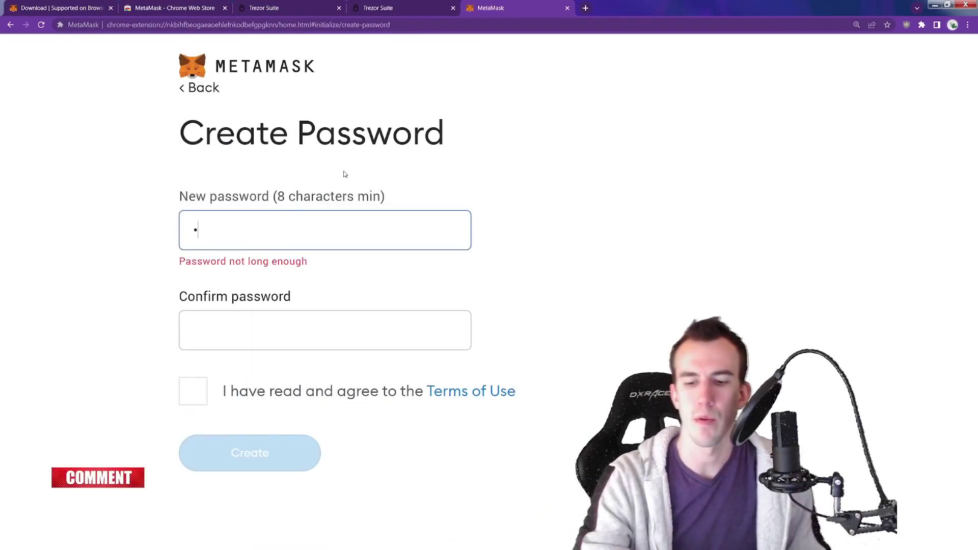
pyautogui.write('••••••')
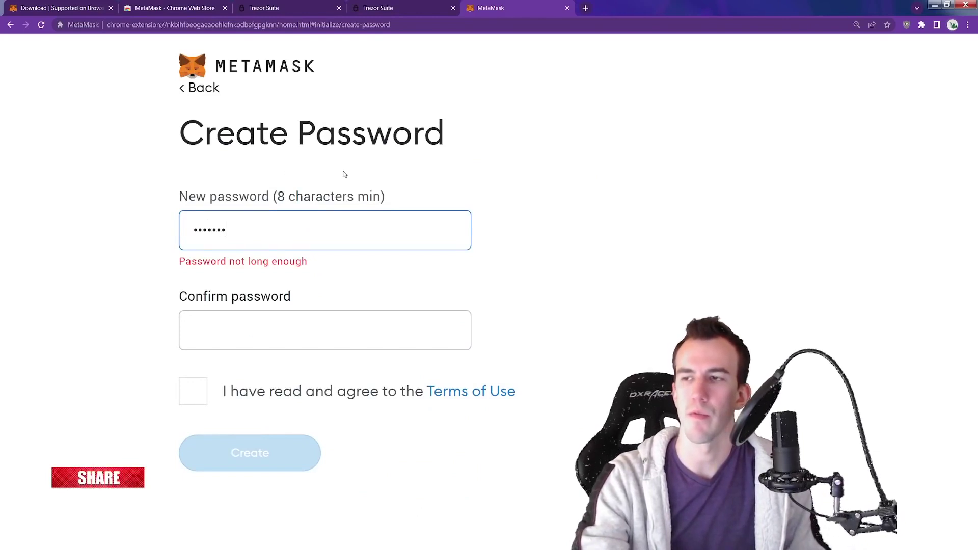
pyautogui.write('•')
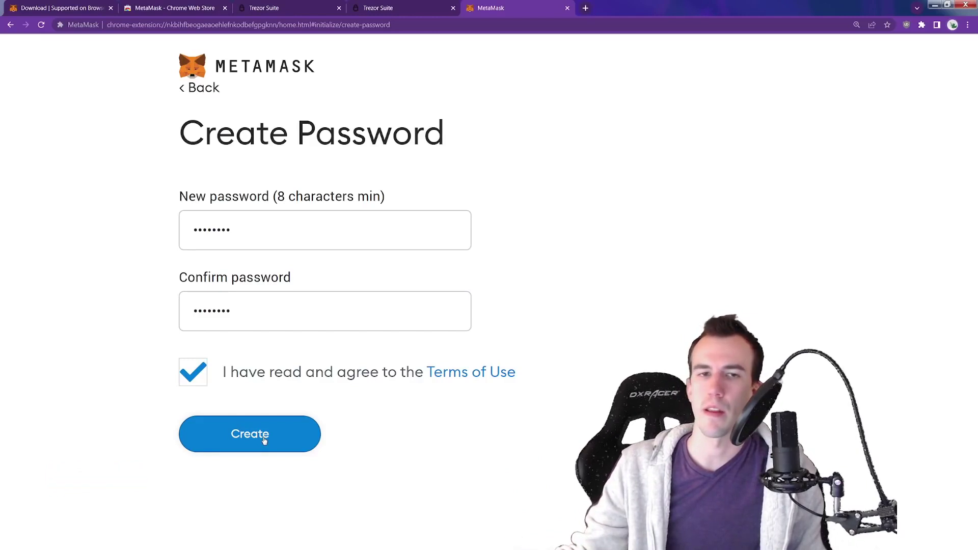
pyautogui.click(264, 440)
pyautogui.click(164, 518)
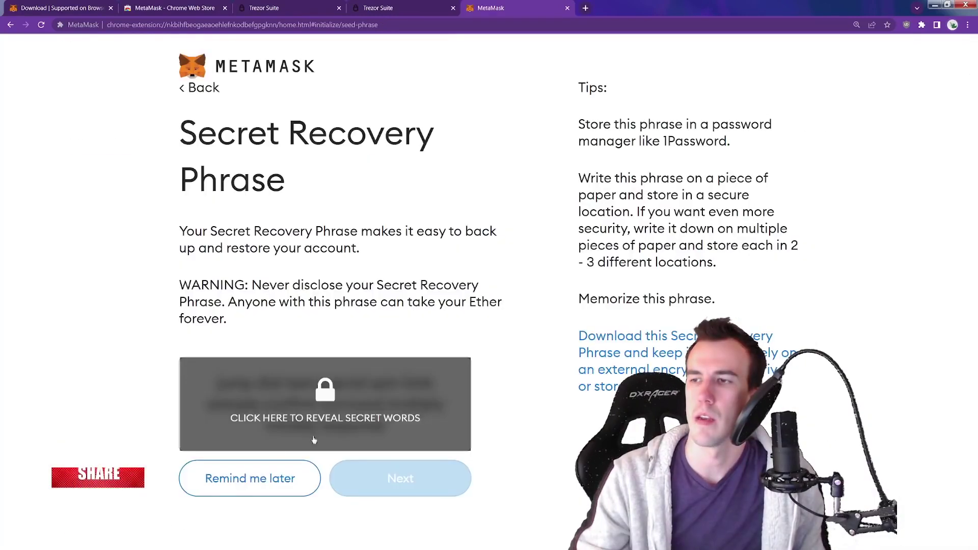
pyautogui.click(349, 400)
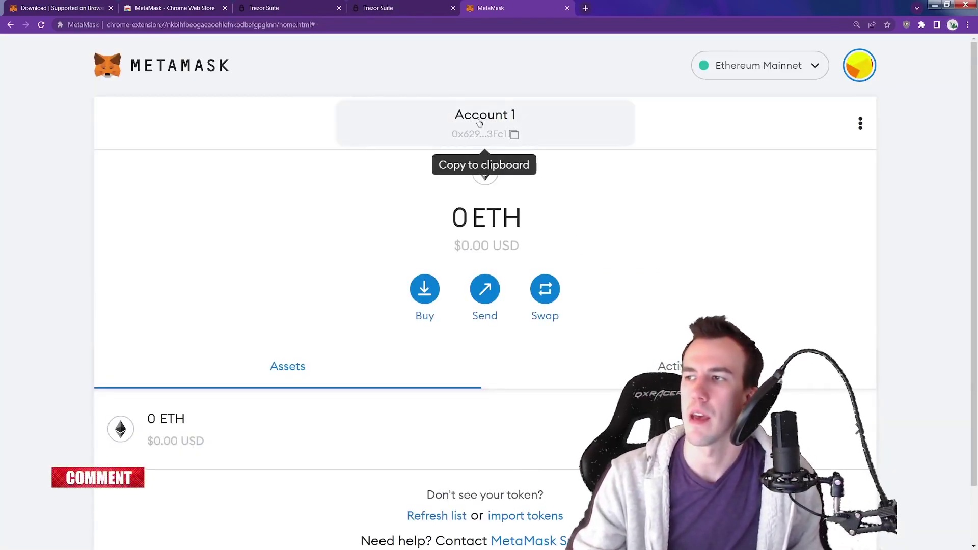
# Choose Trezor as the hardware wallet to connect from MetaMask's account menu
pyautogui.click(858, 65)
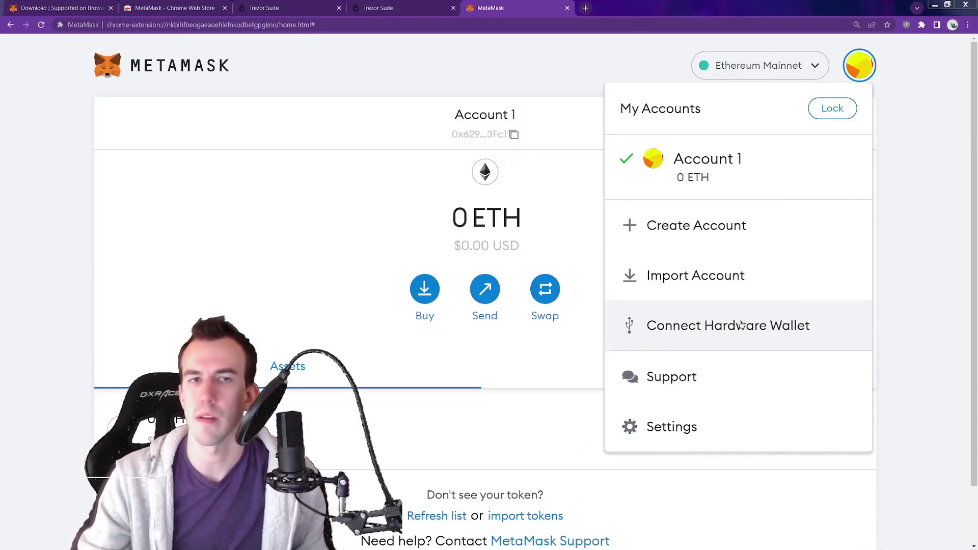
pyautogui.click(741, 324)
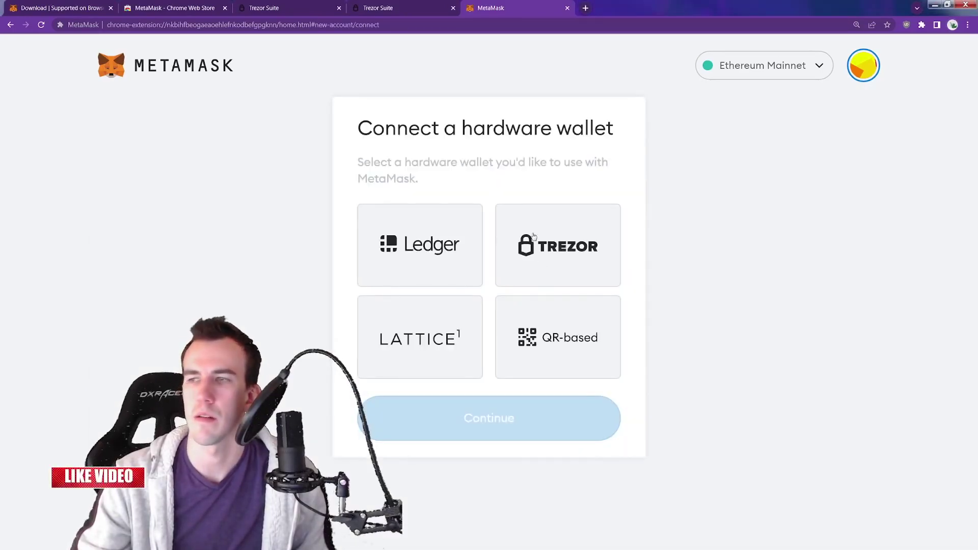
pyautogui.click(558, 257)
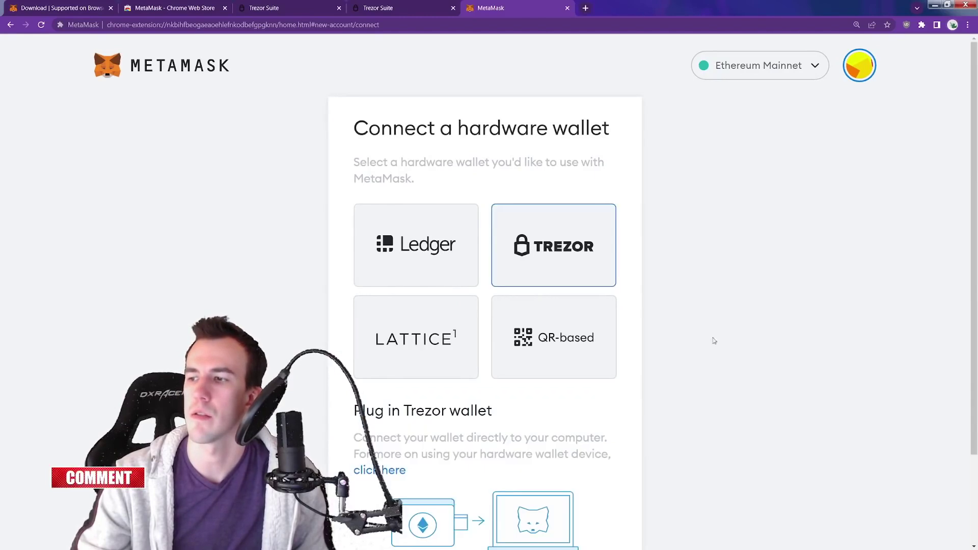
pyautogui.scroll(-3, 475, 525)
pyautogui.click(474, 527)
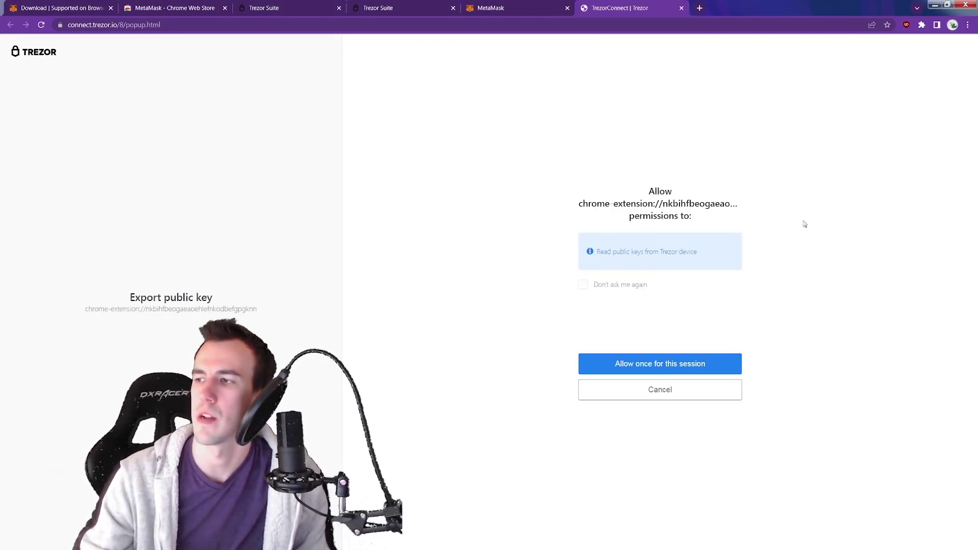
# Allow export of Ethereum account #1's public key and open the default wallet without a passphrase
pyautogui.click(624, 368)
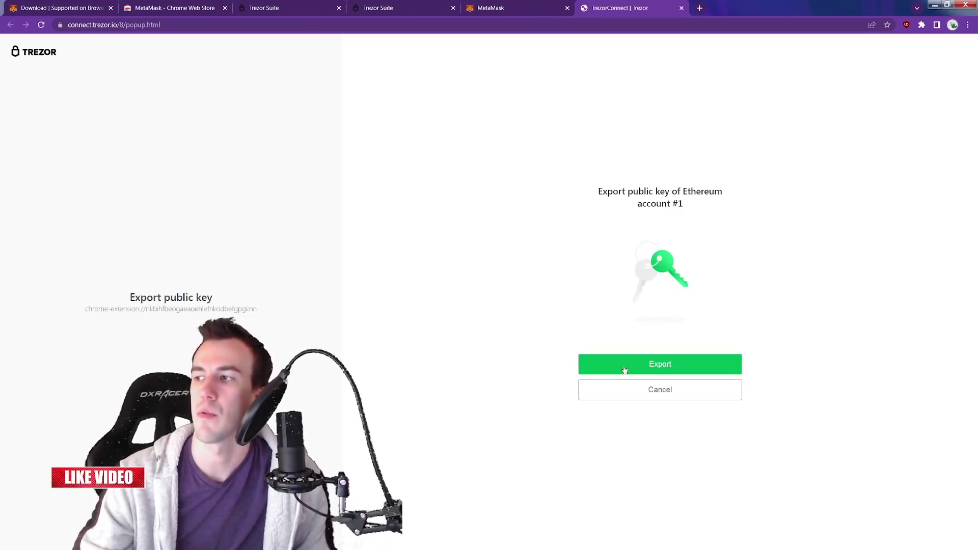
pyautogui.click(625, 368)
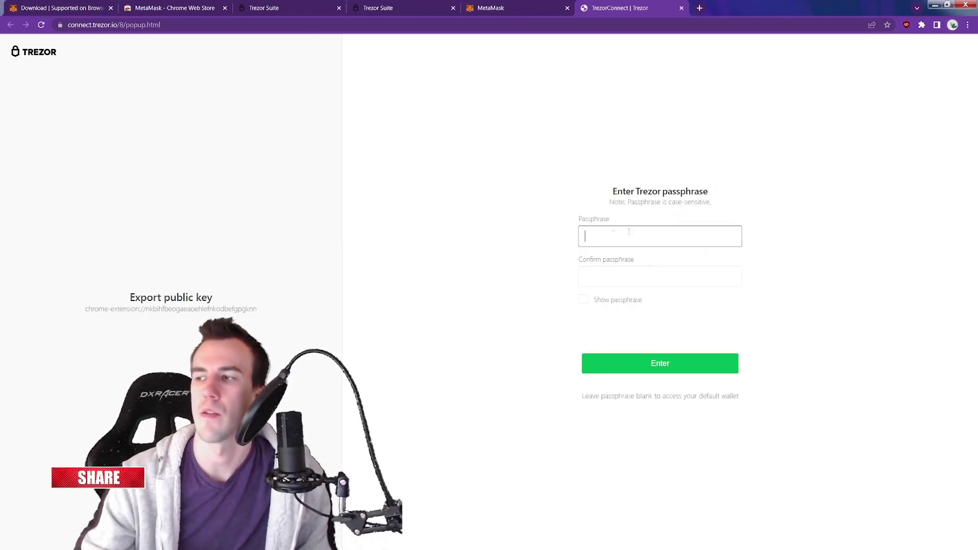
pyautogui.click(852, 297)
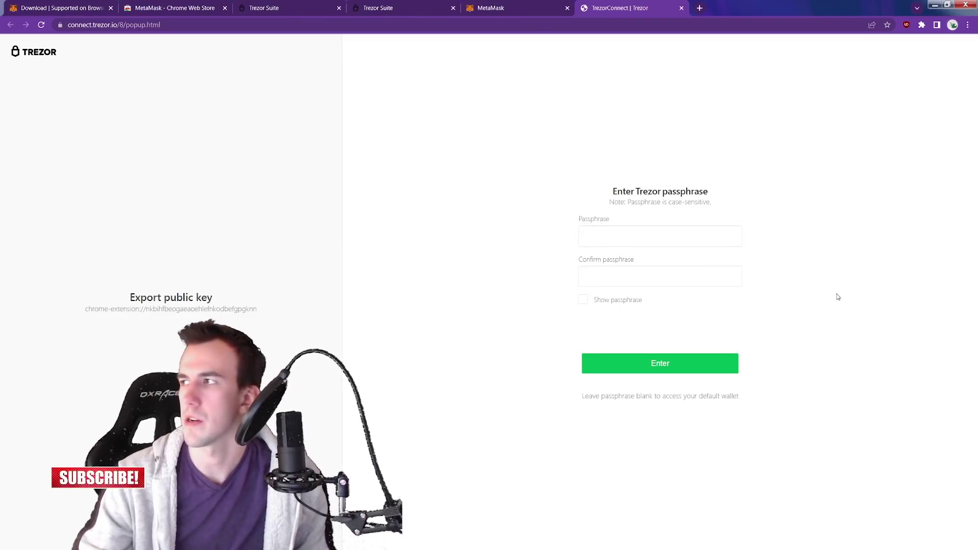
pyautogui.hotkey('ctrl', '+')
pyautogui.hotkey('ctrl', '+')
pyautogui.hotkey('ctrl', '+')
pyautogui.hotkey('ctrl', '+')
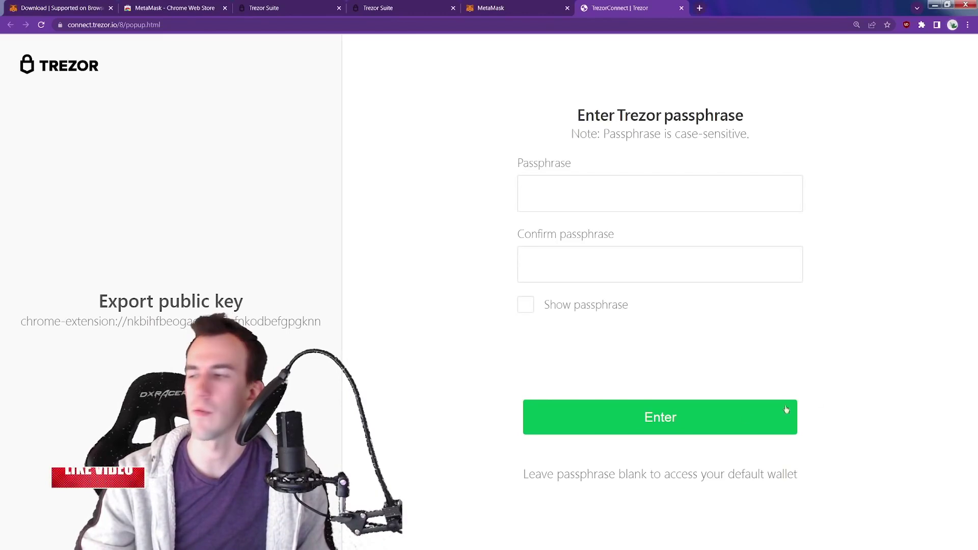
pyautogui.click(660, 430)
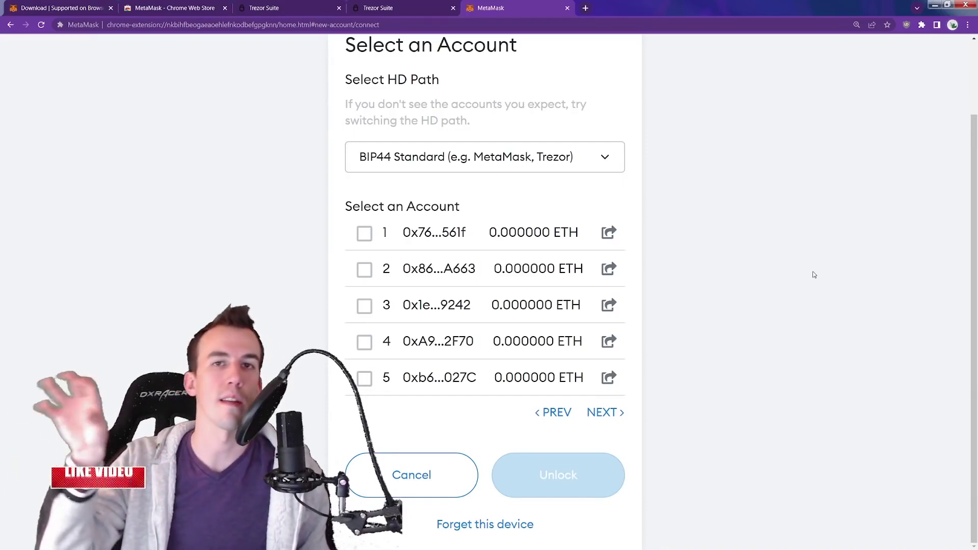
# Unlock the first Trezor account so MetaMask adds it as Trezor 1
pyautogui.click(364, 233)
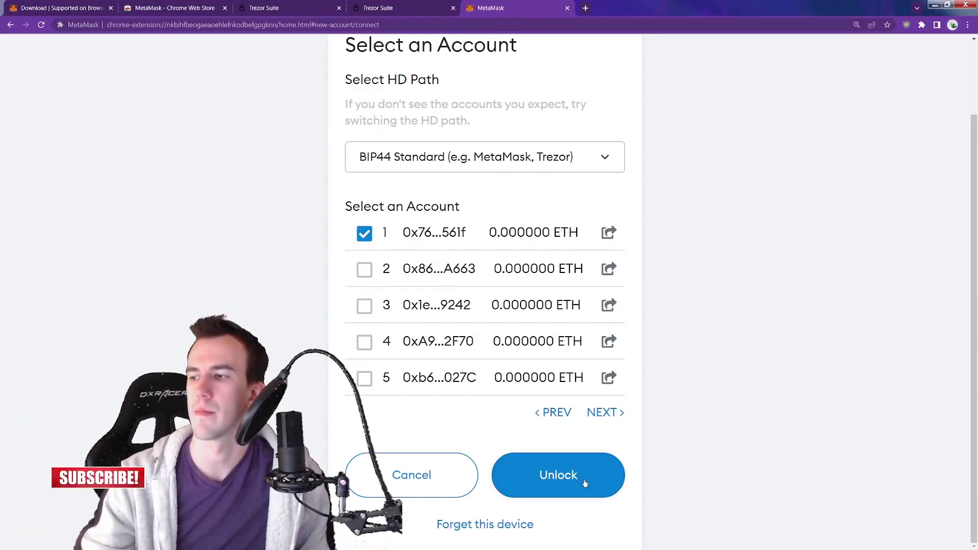
pyautogui.click(585, 483)
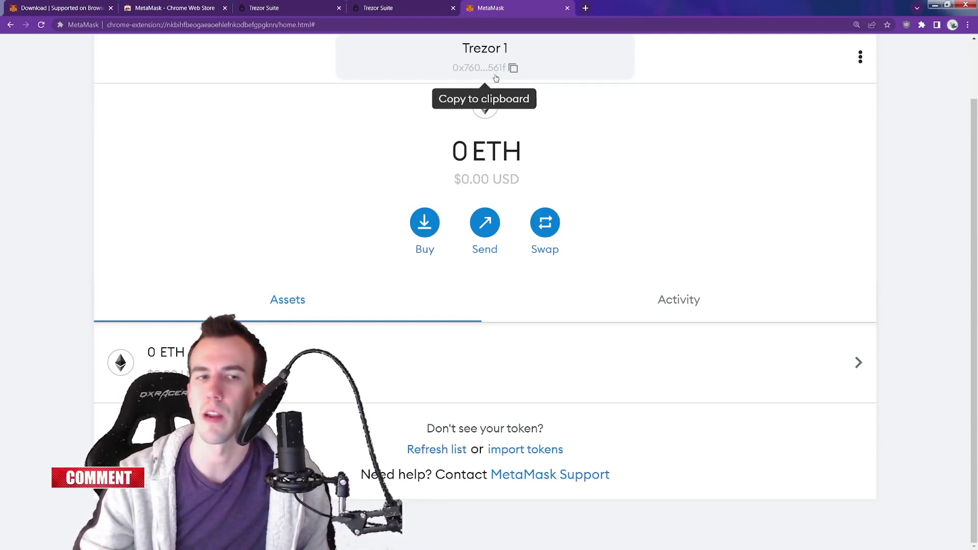
pyautogui.scroll(2, 907, 163)
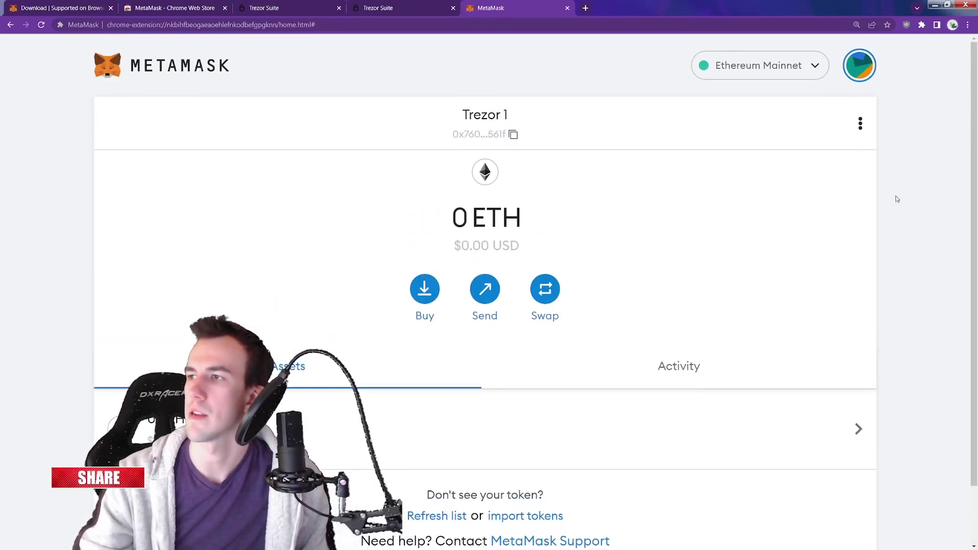
# Switch from Account 1 back to Trezor 1 in the accounts list
pyautogui.click(859, 65)
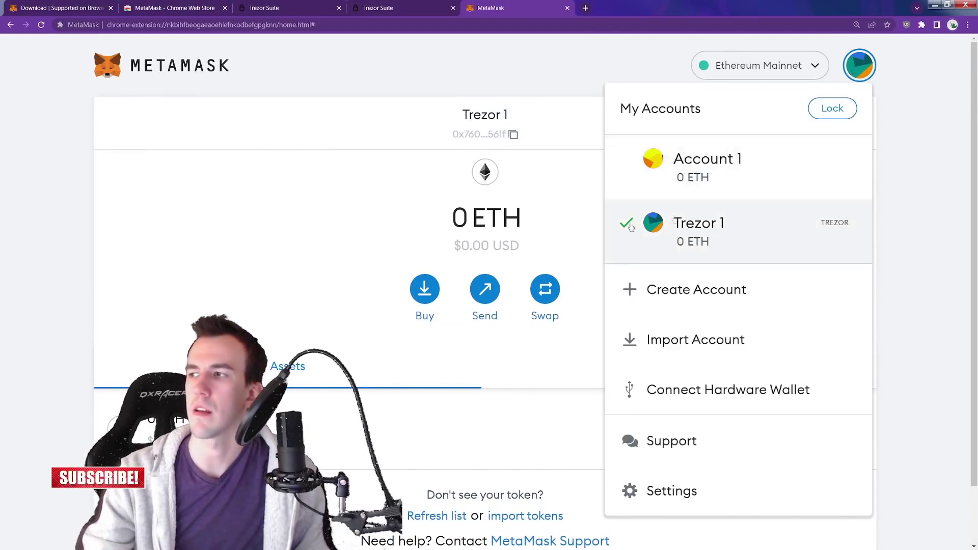
pyautogui.click(733, 184)
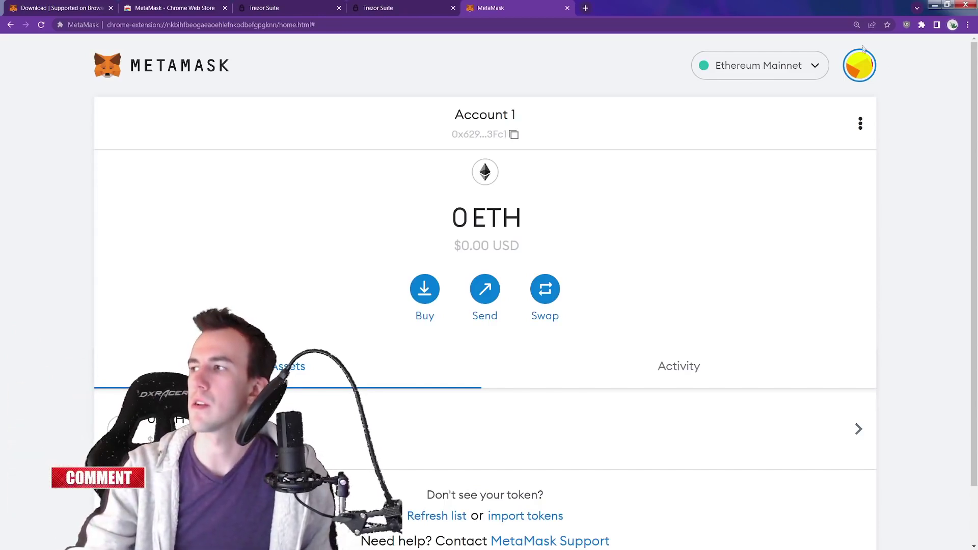
pyautogui.click(860, 65)
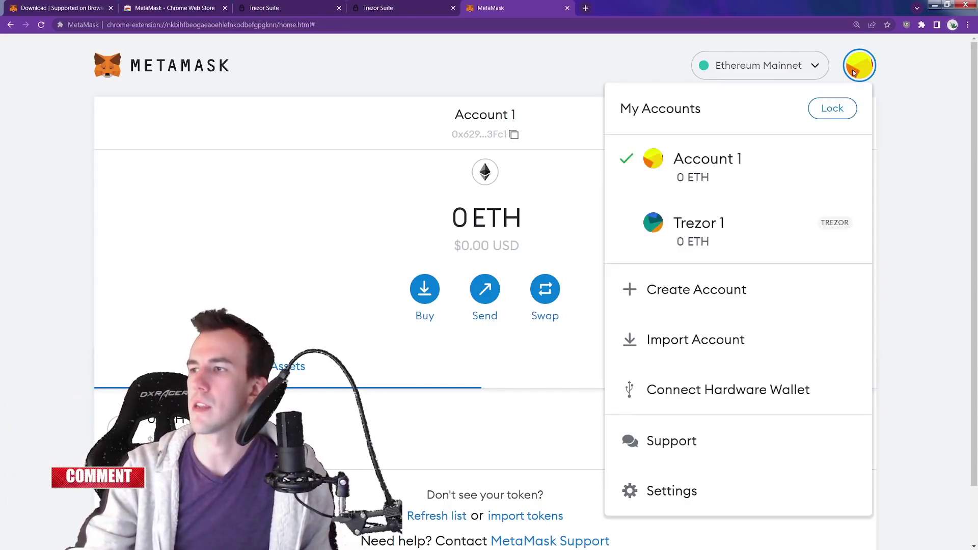
pyautogui.click(696, 230)
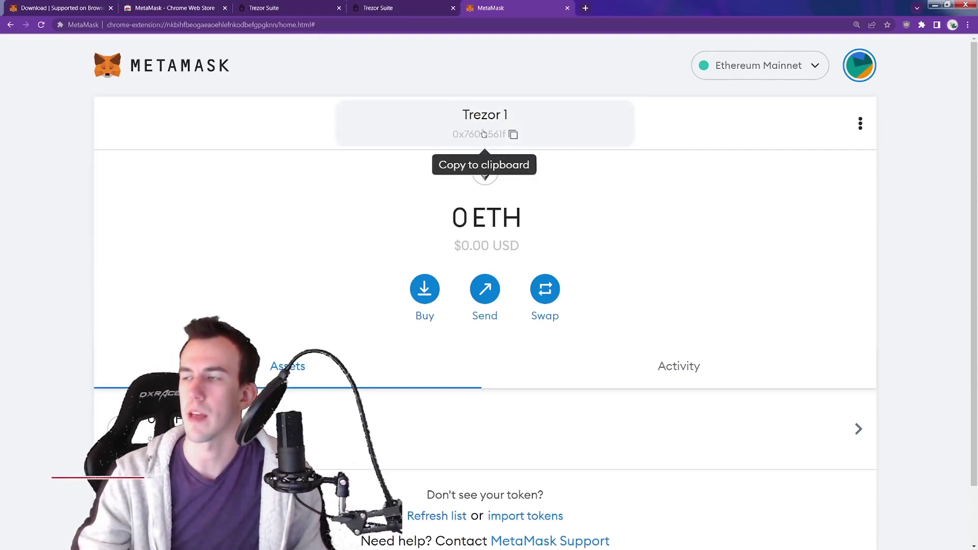
pyautogui.click(866, 69)
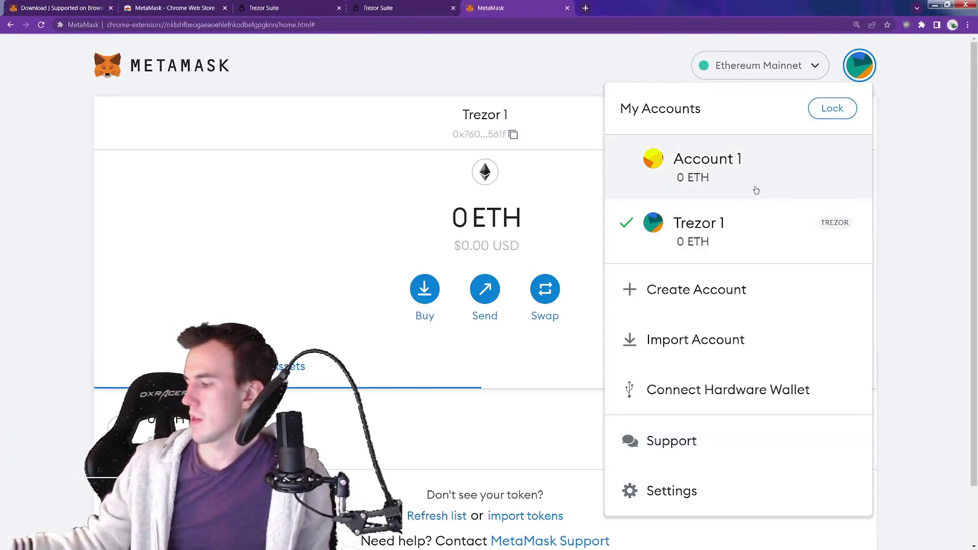
pyautogui.click(737, 235)
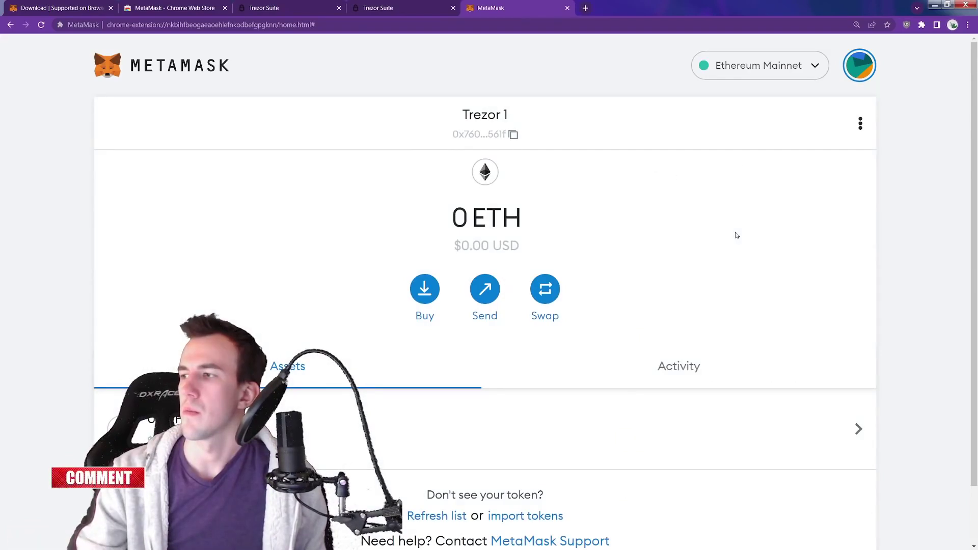
pyautogui.click(859, 60)
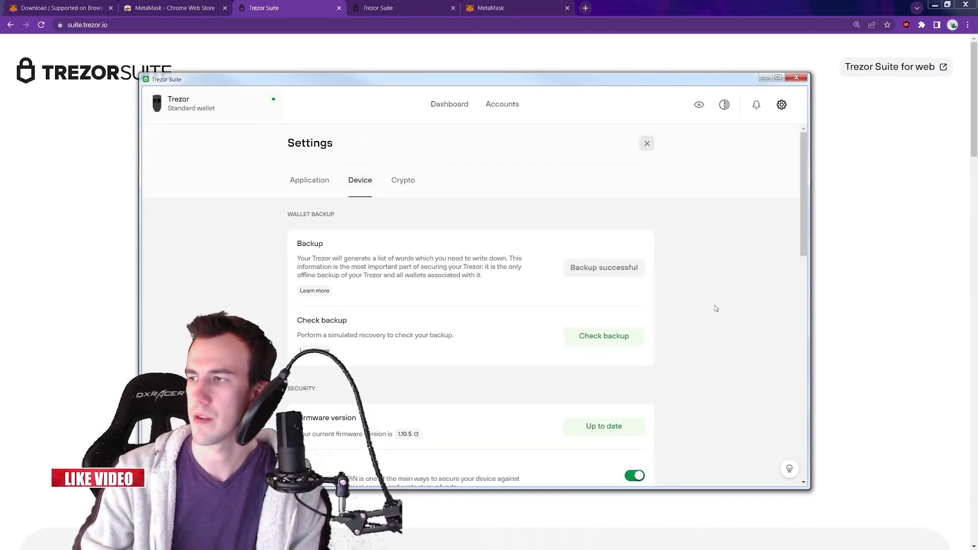
# Scroll the Device settings down to the backup options and open Check backup
pyautogui.scroll(-1, 609, 299)
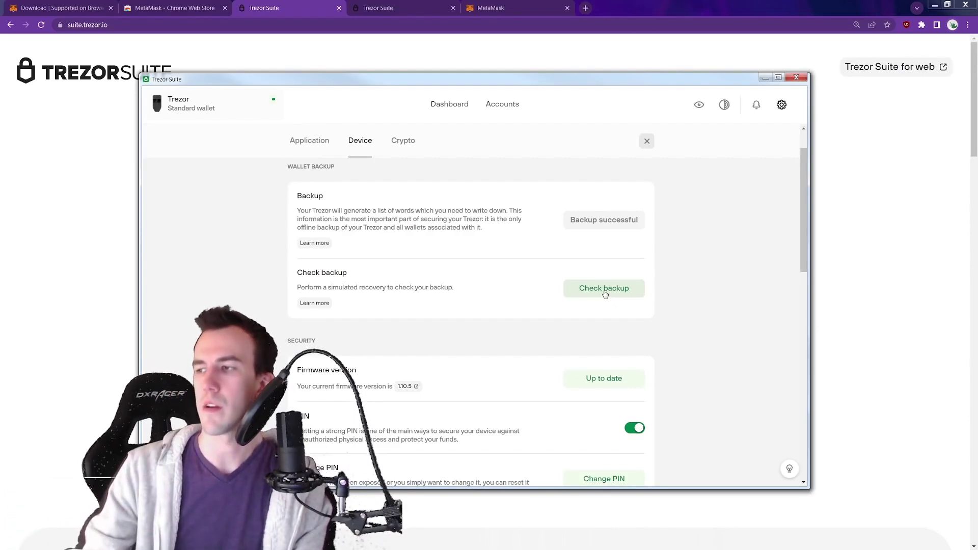
pyautogui.click(605, 294)
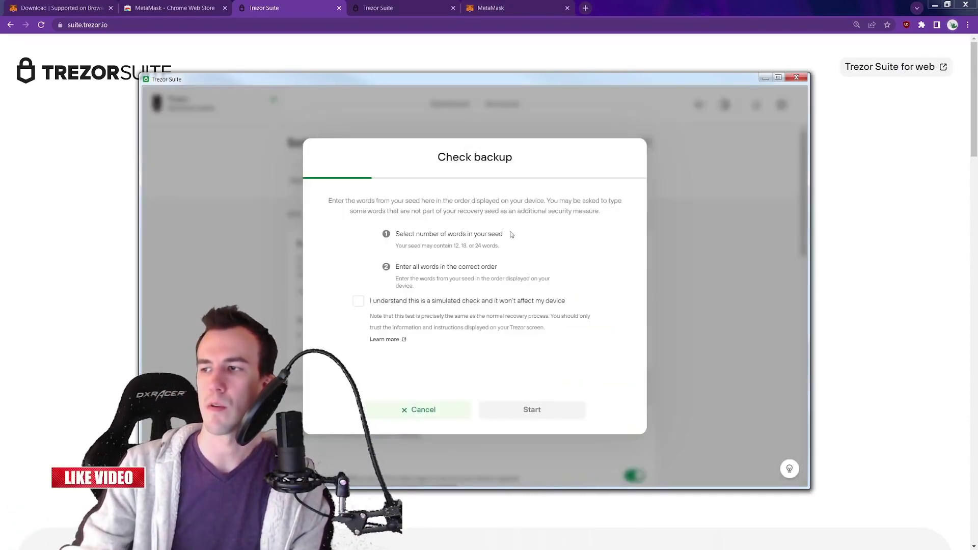
# Confirm the check is simulated, start it and choose Advanced recovery
pyautogui.click(360, 304)
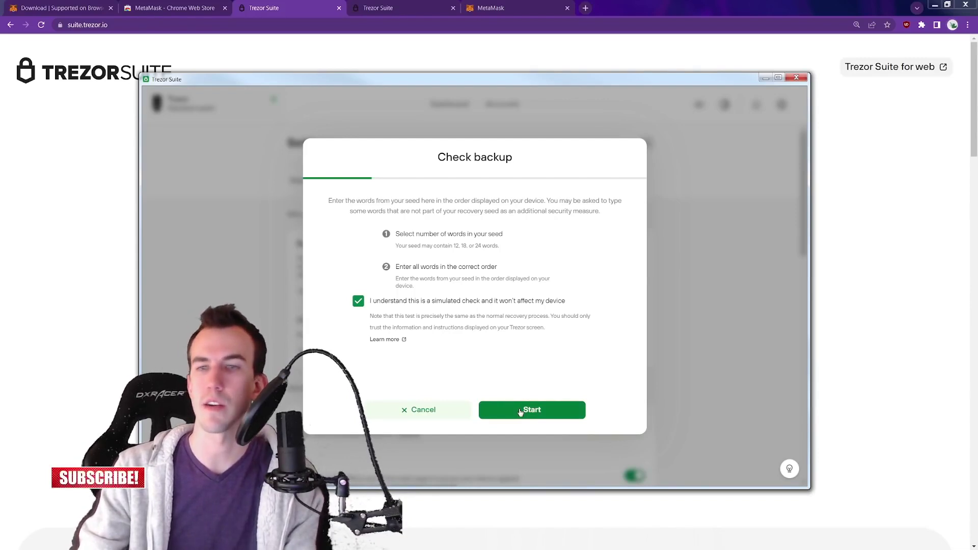
pyautogui.click(520, 411)
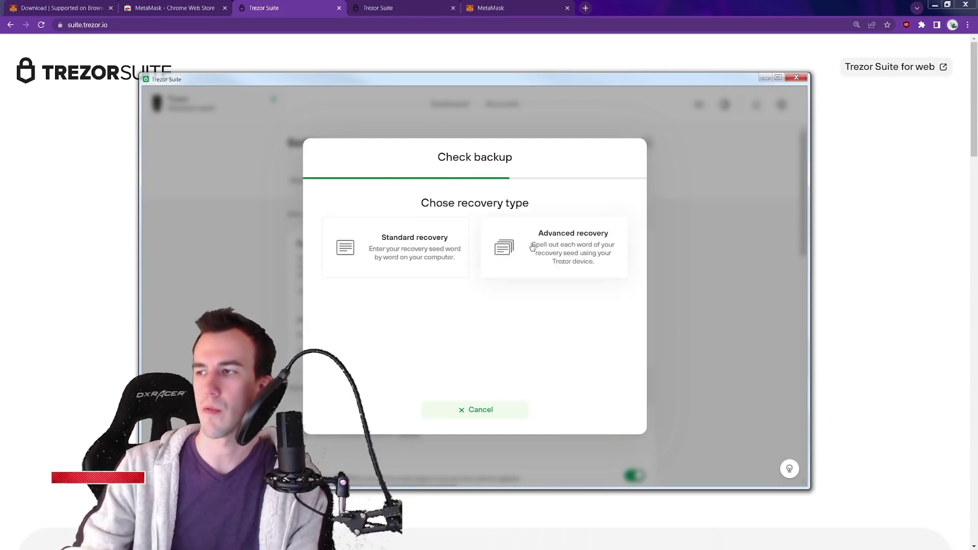
pyautogui.click(582, 268)
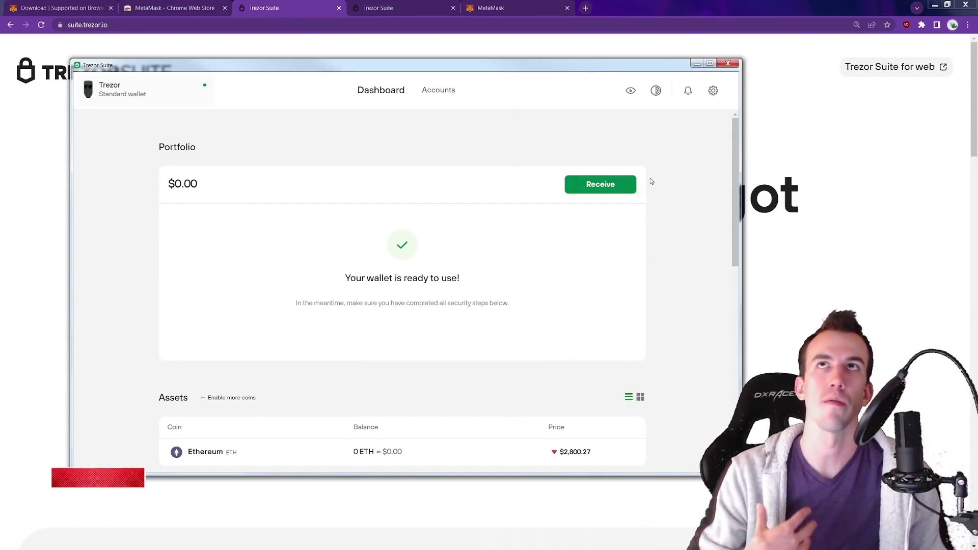
# Factory reset the Trezor from Device settings, acknowledging the seed backup requirement
pyautogui.click(713, 91)
pyautogui.click(292, 166)
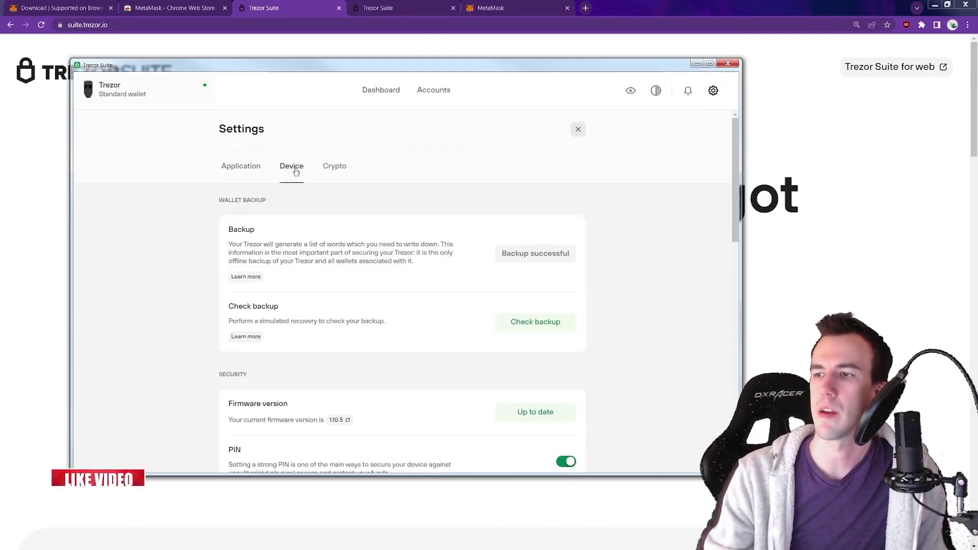
pyautogui.scroll(-10, 629, 239)
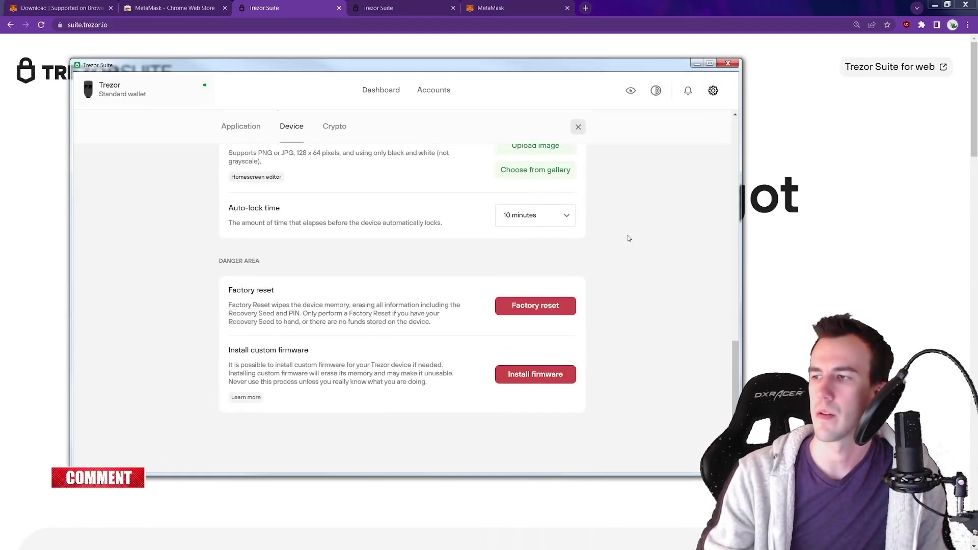
pyautogui.click(539, 307)
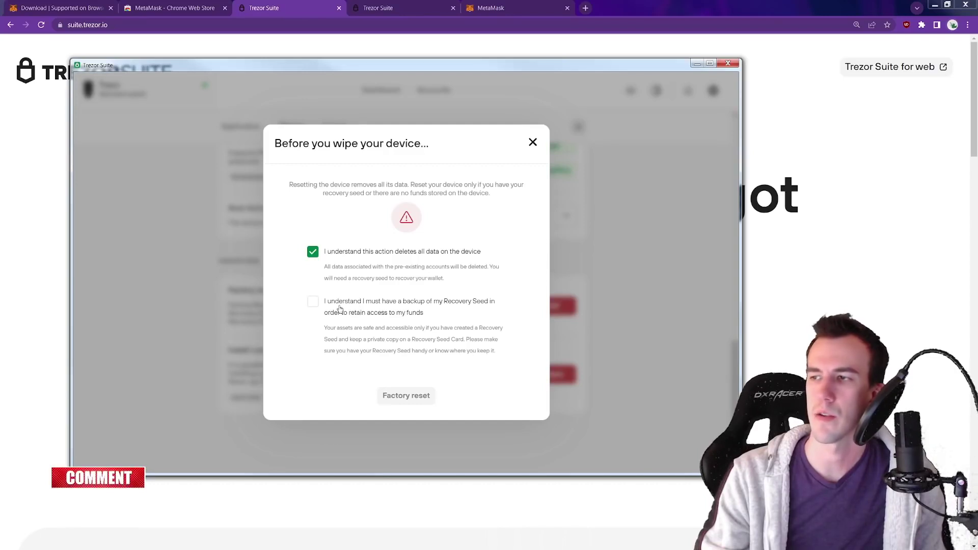
pyautogui.click(337, 308)
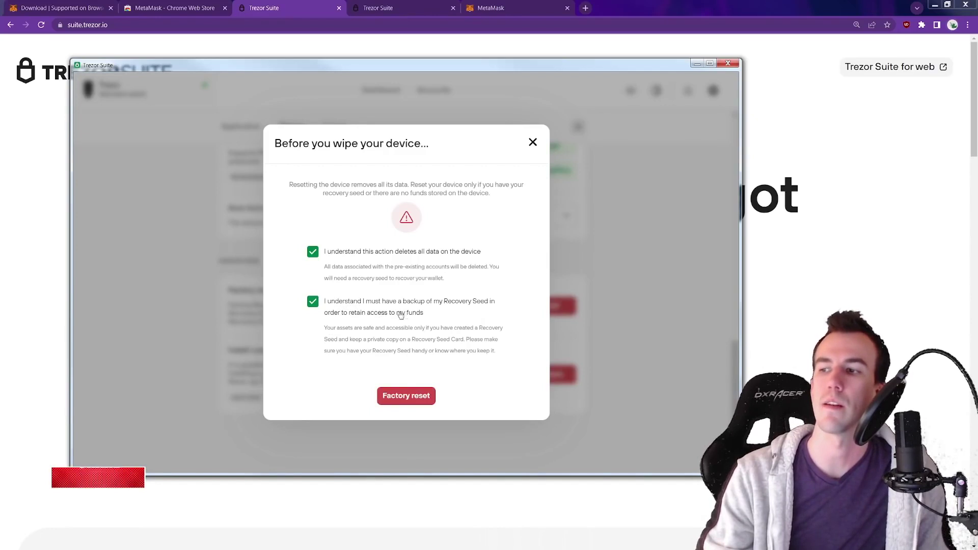
pyautogui.click(406, 396)
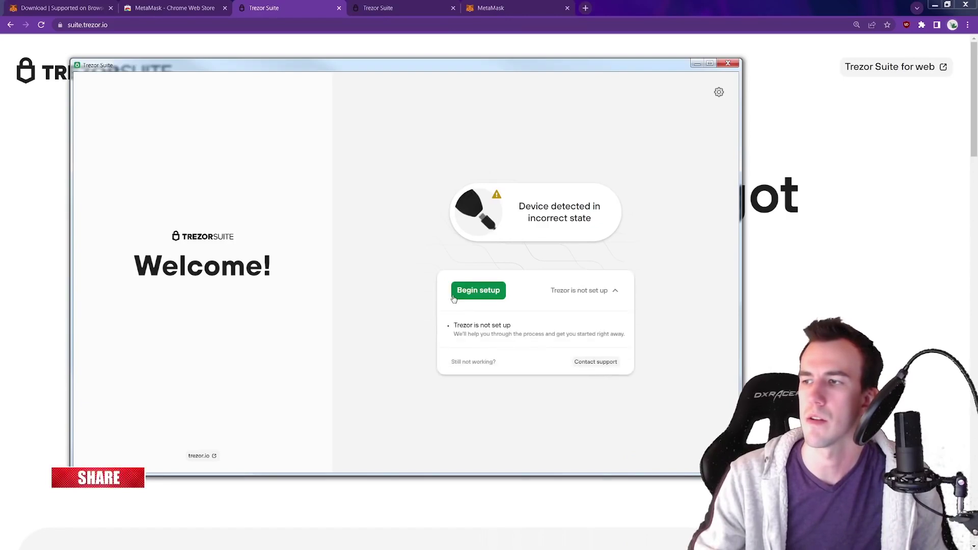
# Set up the wiped Trezor as a new wallet with Standard seed backup and start the backup
pyautogui.click(474, 295)
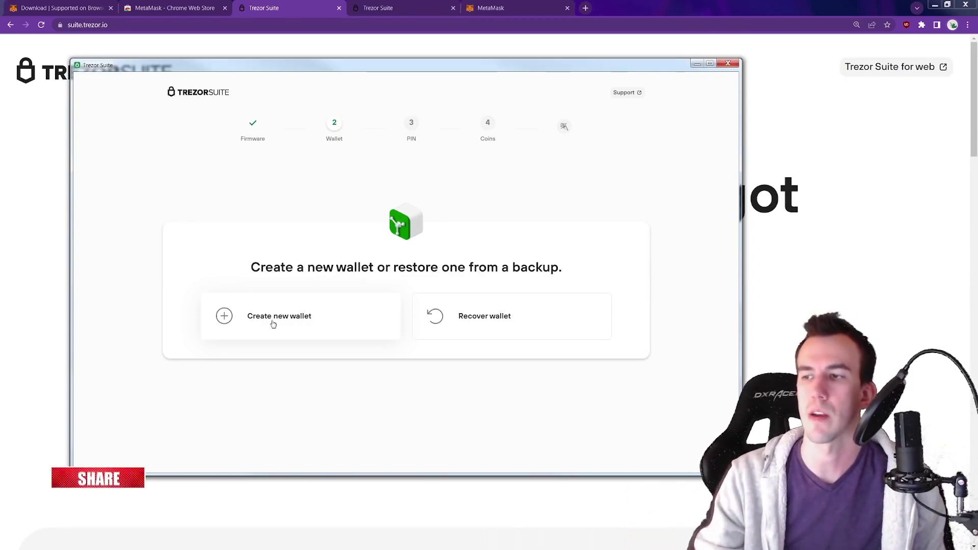
pyautogui.click(273, 324)
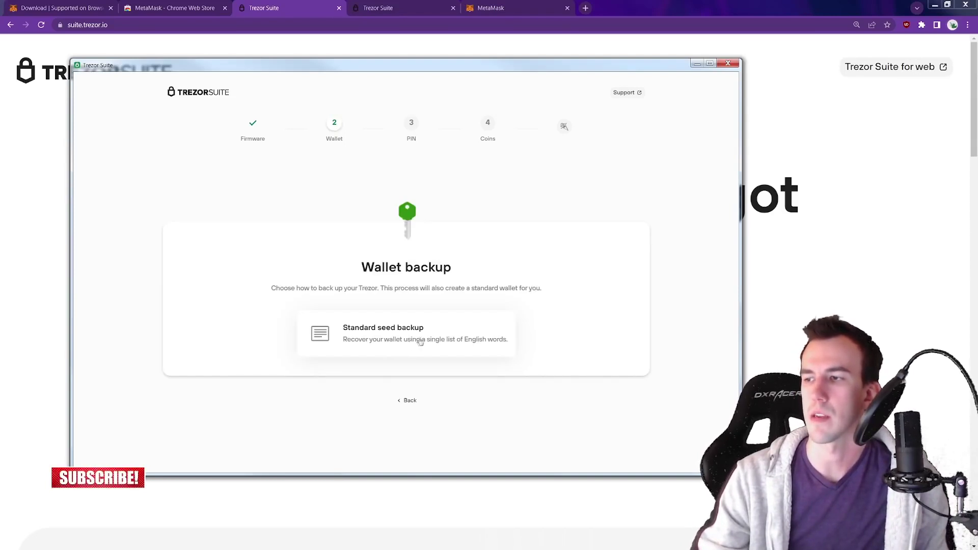
pyautogui.click(420, 341)
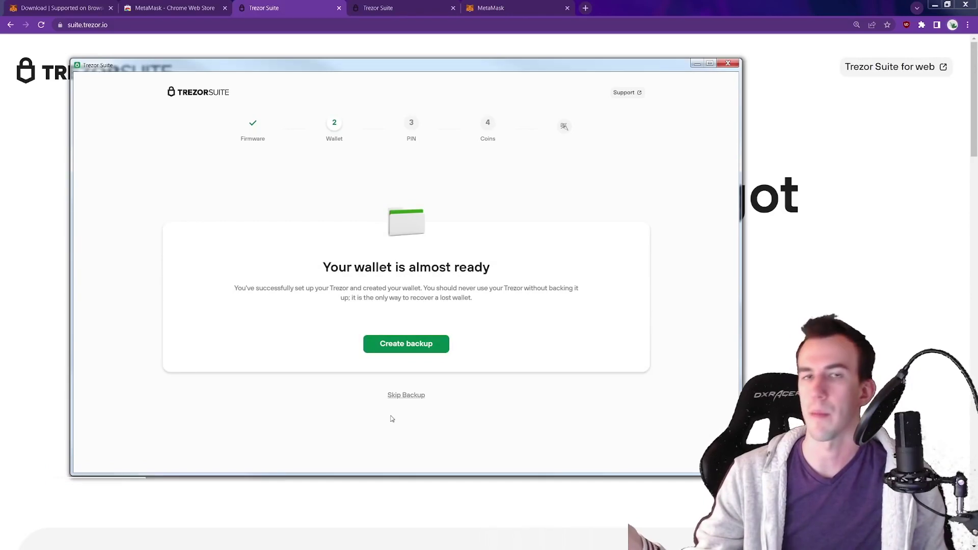
pyautogui.click(396, 345)
# Acknowledge keeping the backup uncopied, secure and private, then begin the seed backup
pyautogui.scroll(-2, 432, 358)
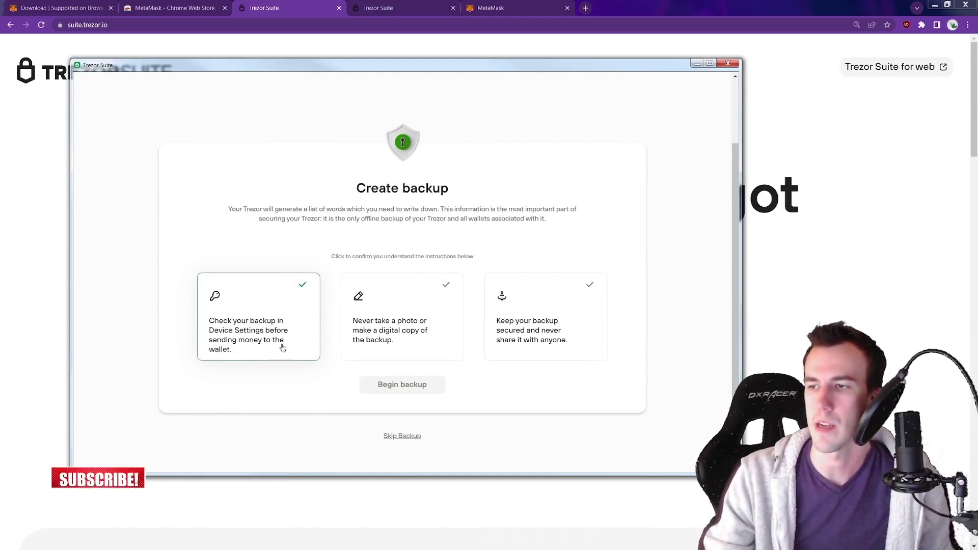
pyautogui.click(388, 350)
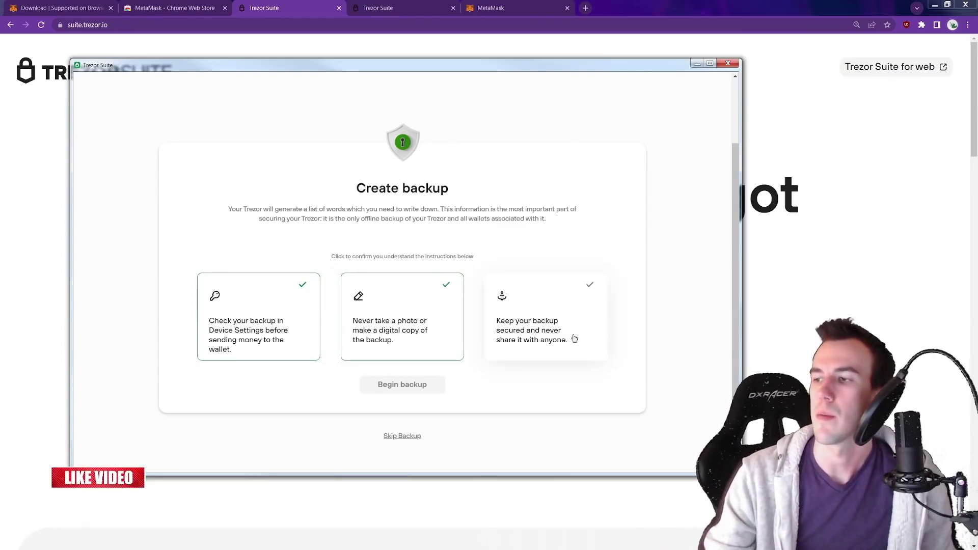
pyautogui.click(550, 352)
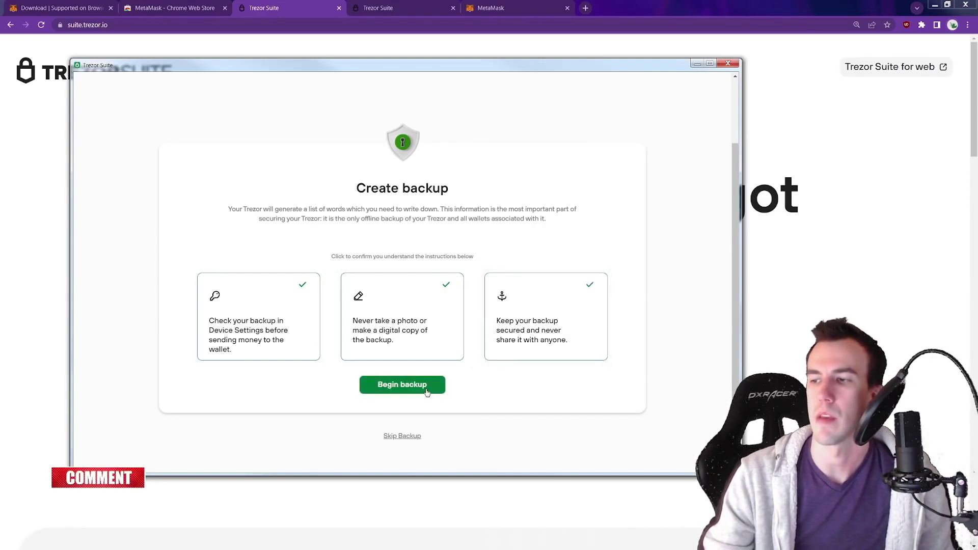
pyautogui.click(405, 386)
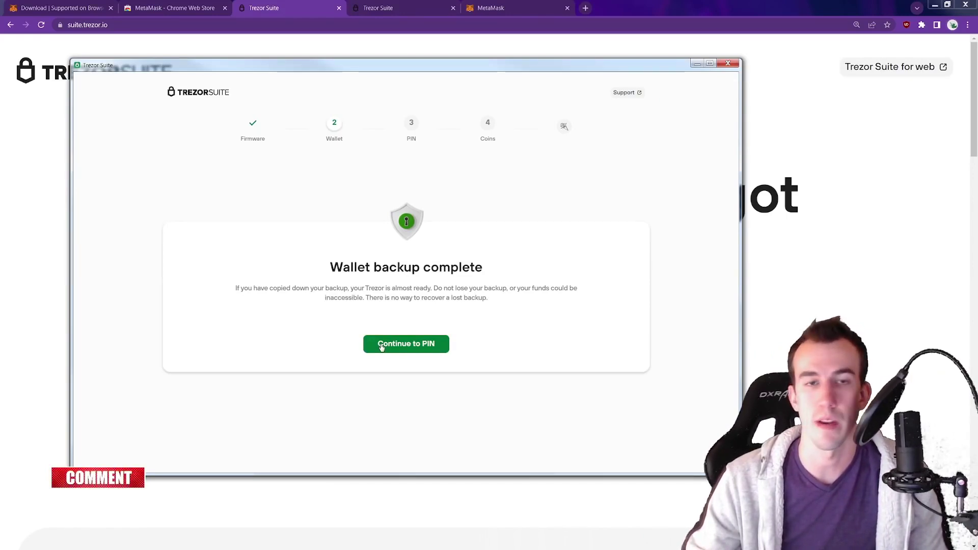
# Set a device PIN, finish setup, enter the Standard wallet without a passphrase and view Ethereum #1 (0 ETH)
pyautogui.click(381, 346)
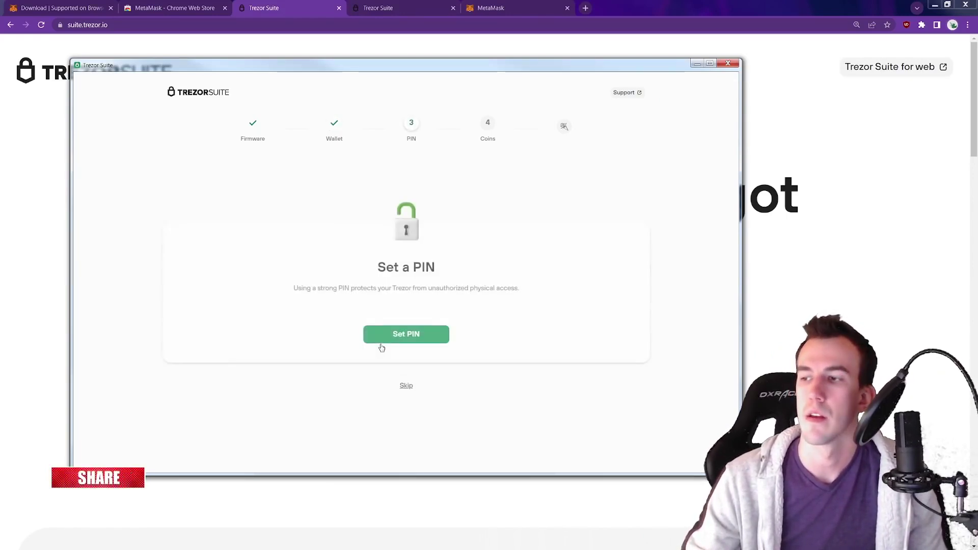
pyautogui.click(427, 336)
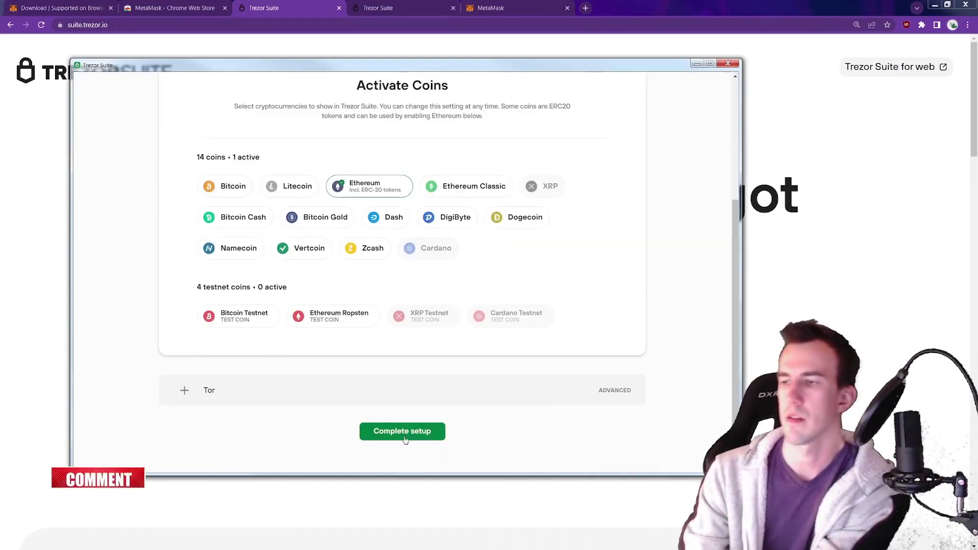
pyautogui.click(400, 434)
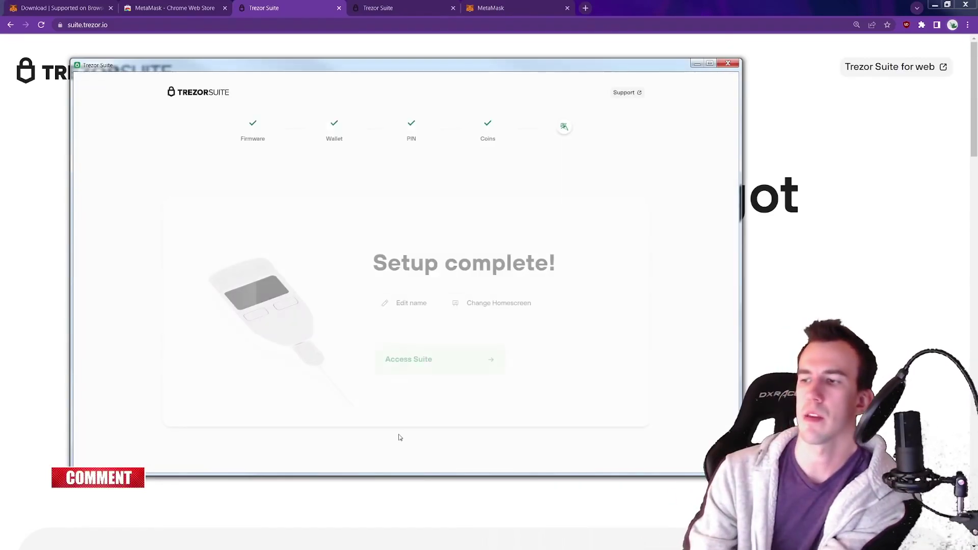
pyautogui.click(454, 364)
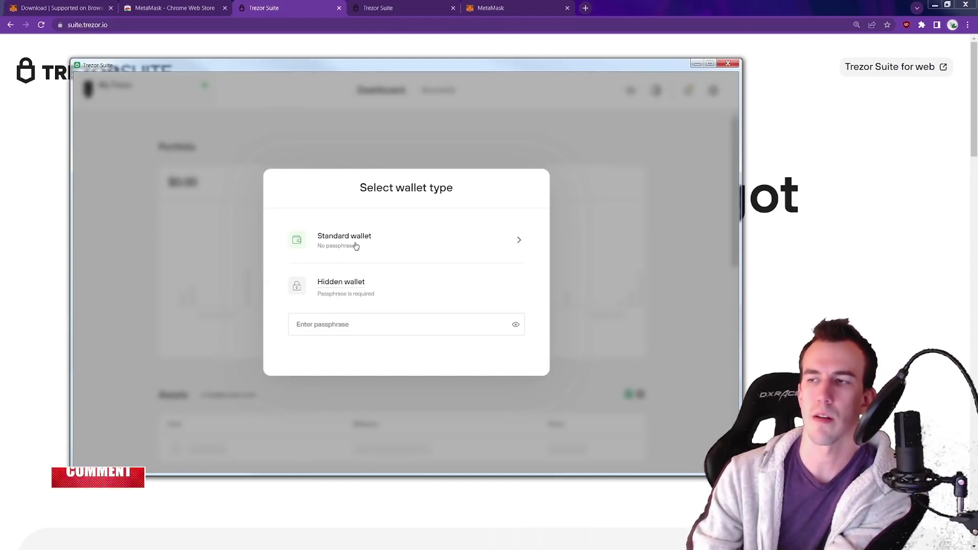
pyautogui.click(355, 246)
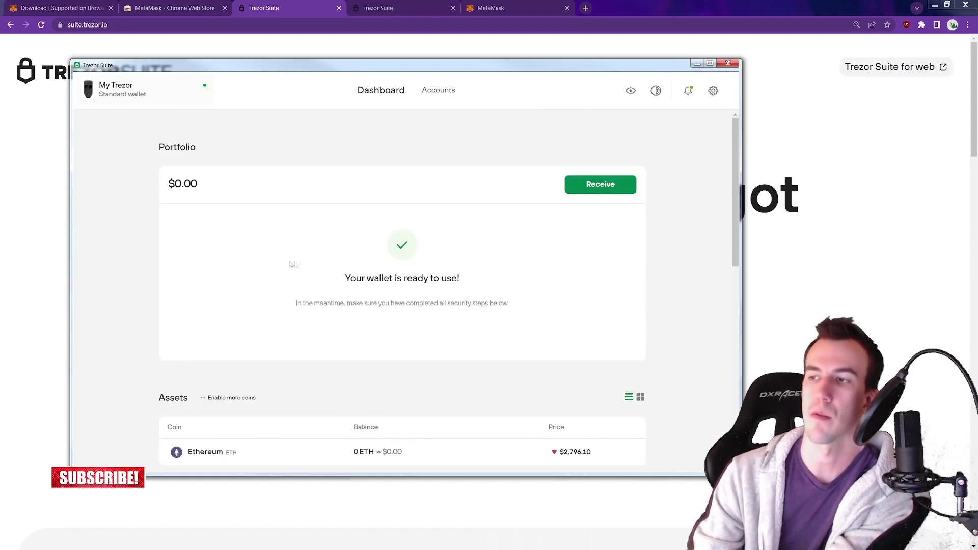
pyautogui.click(601, 183)
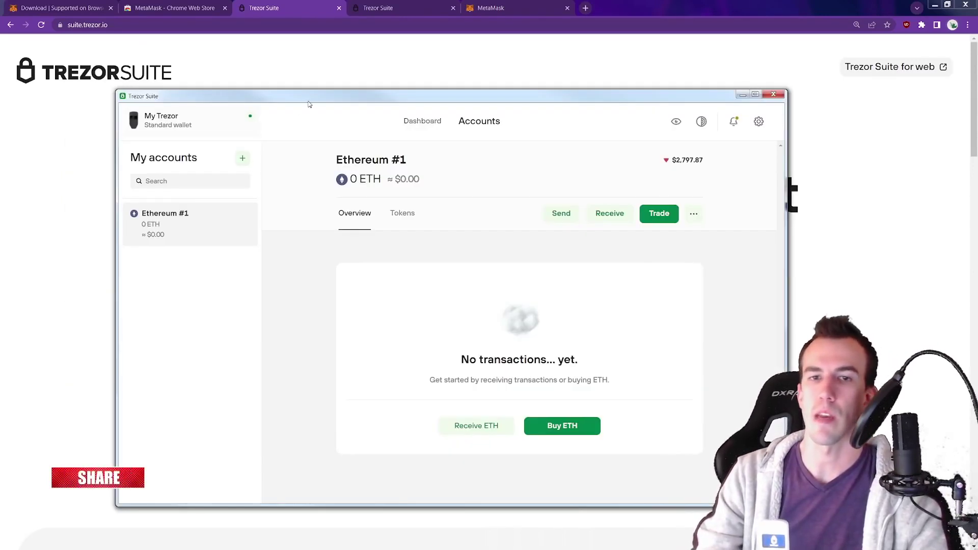
# From the My Trezor wallet list, add a hidden wallet, enter and check its passphrase, and open it
pyautogui.click(195, 131)
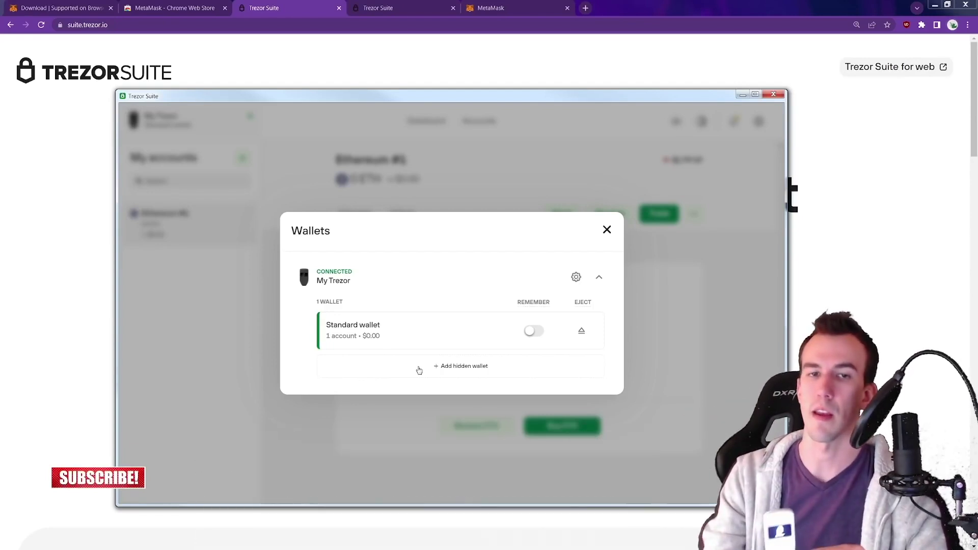
pyautogui.click(418, 371)
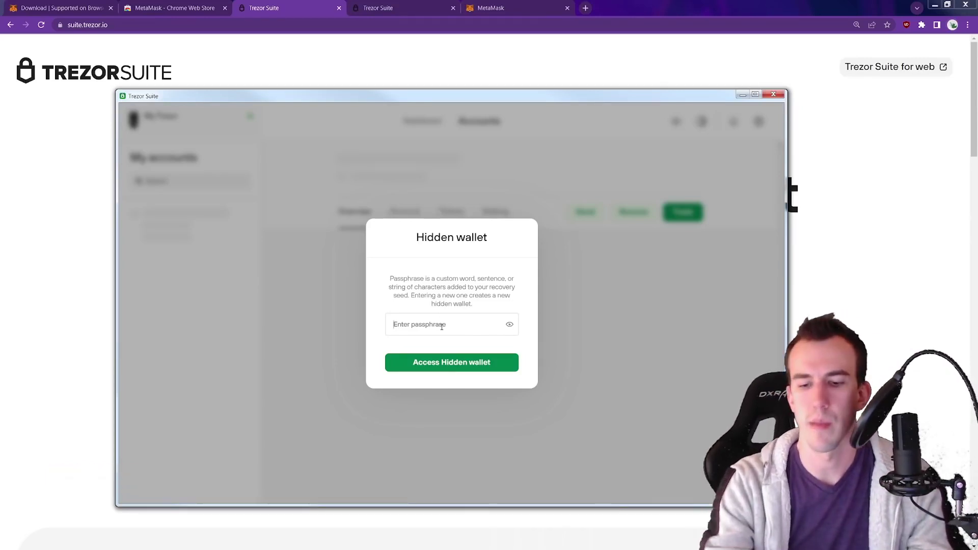
pyautogui.write('••••')
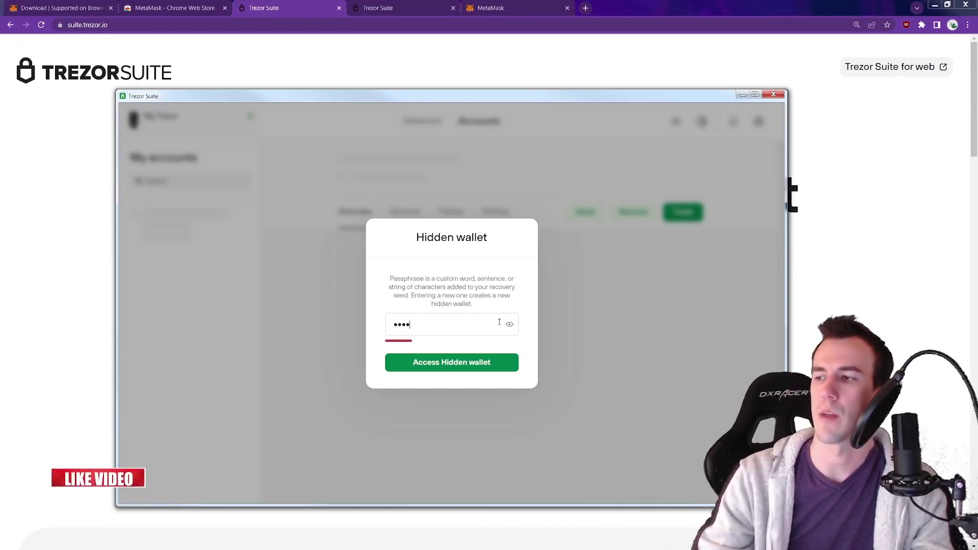
pyautogui.click(509, 324)
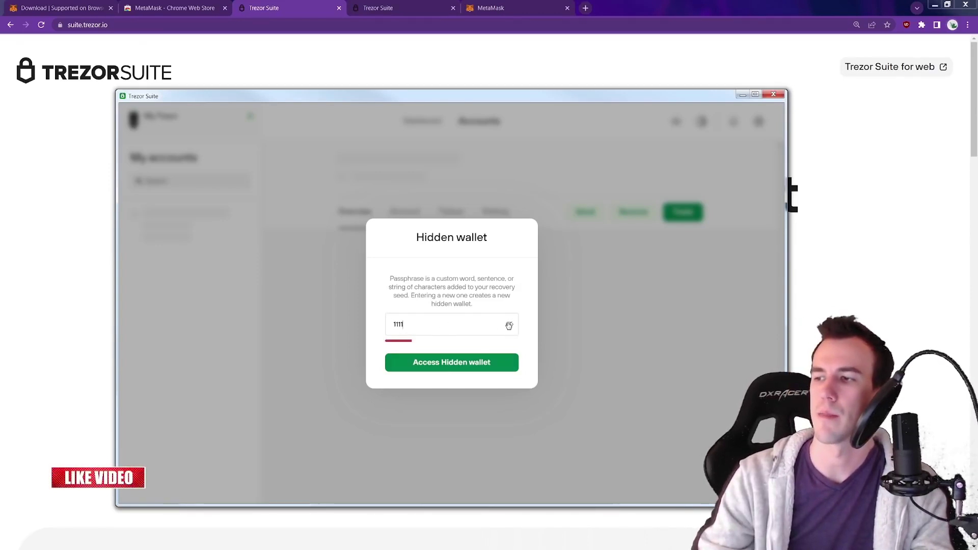
pyautogui.click(436, 362)
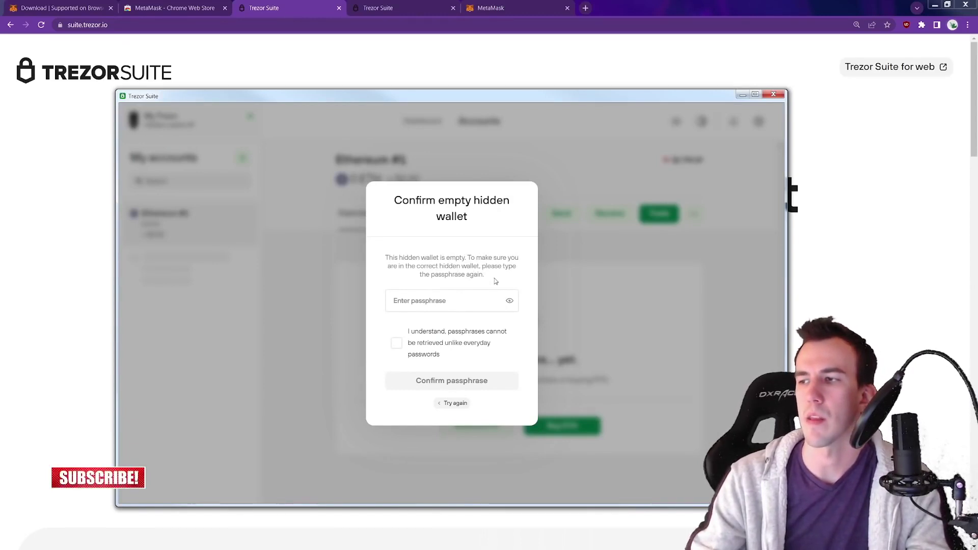
# Tick the I understand box confirming passphrases can't be recovered, then return to the wallet list
pyautogui.moveTo(486, 280); pyautogui.dragTo(385, 257)
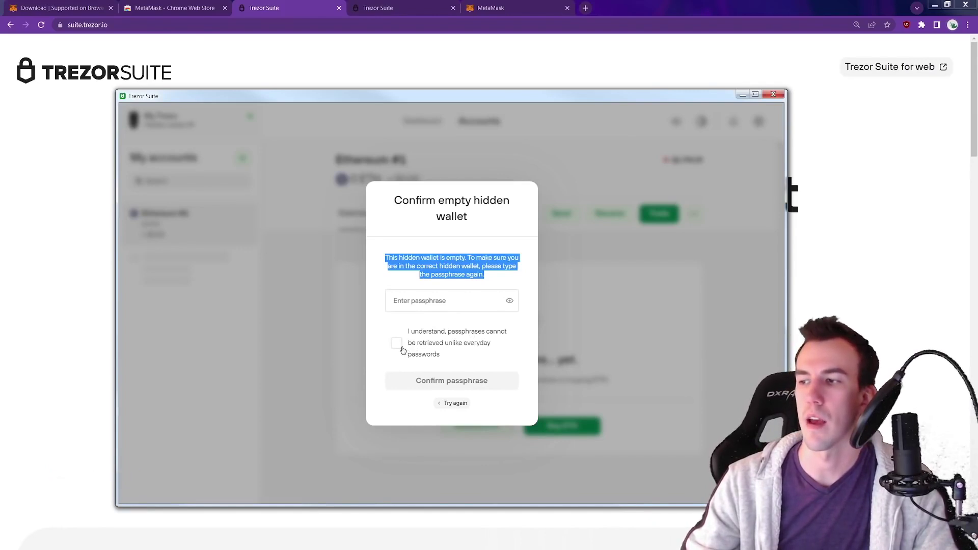
pyautogui.click(401, 349)
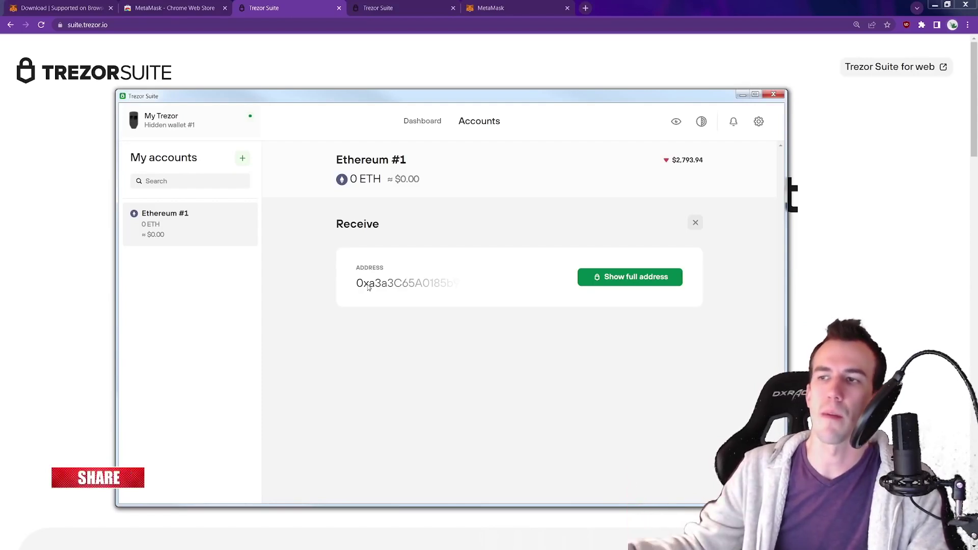
pyautogui.click(182, 123)
pyautogui.click(371, 315)
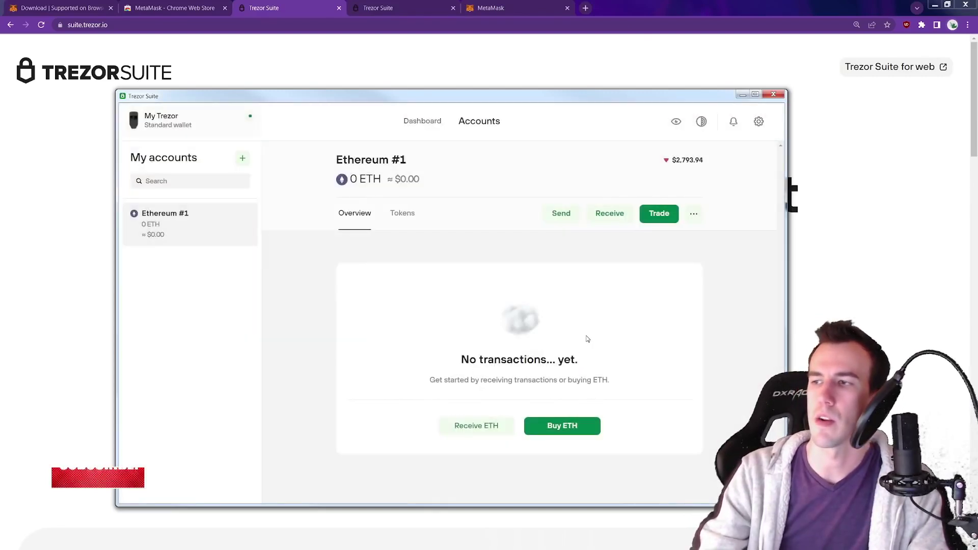
pyautogui.click(487, 426)
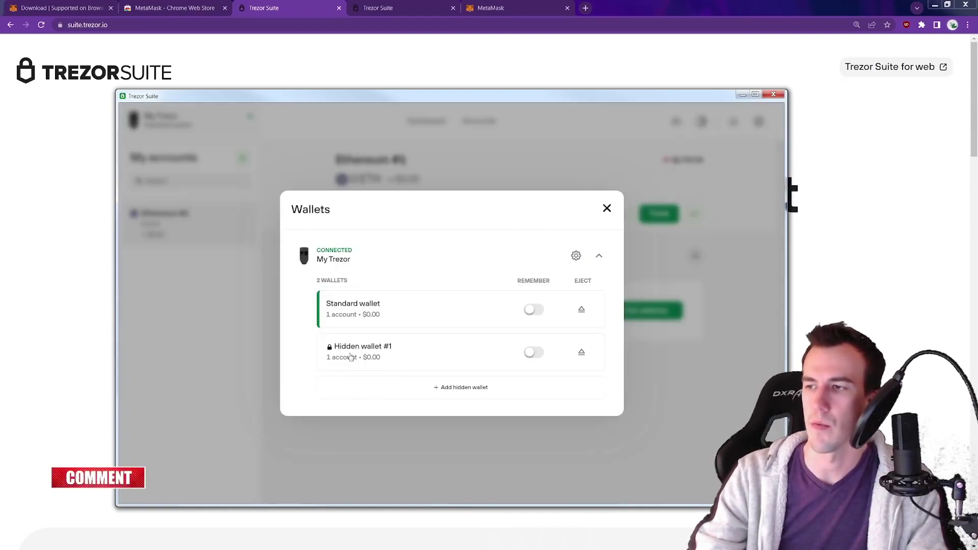
pyautogui.click(350, 357)
pyautogui.click(448, 429)
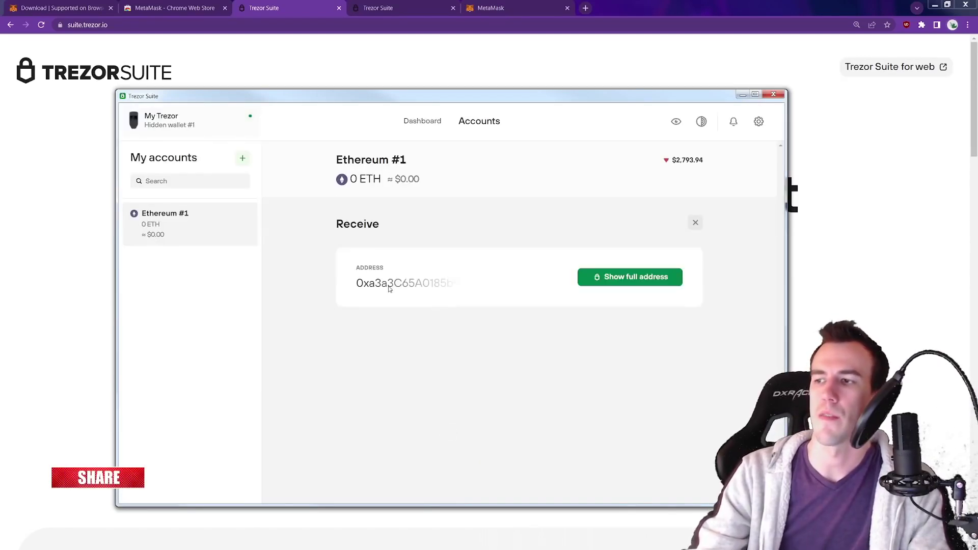